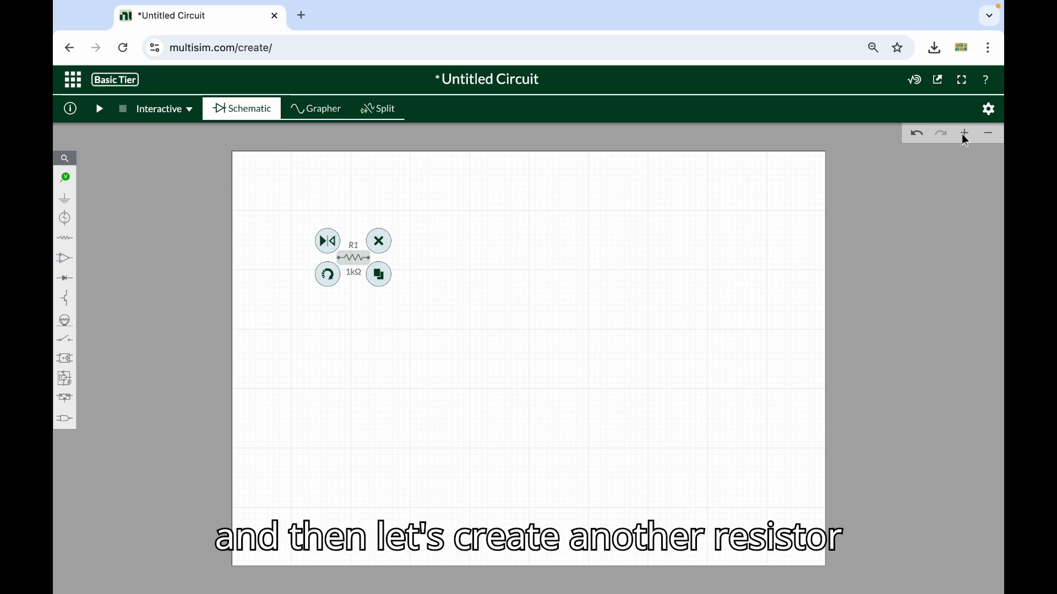
Place two more resistors on the schematic, one to the right of R1 and another further right and lower
{"action": "left_click", "coordinate": [965, 138]}
{"action": "left_click", "coordinate": [965, 137]}
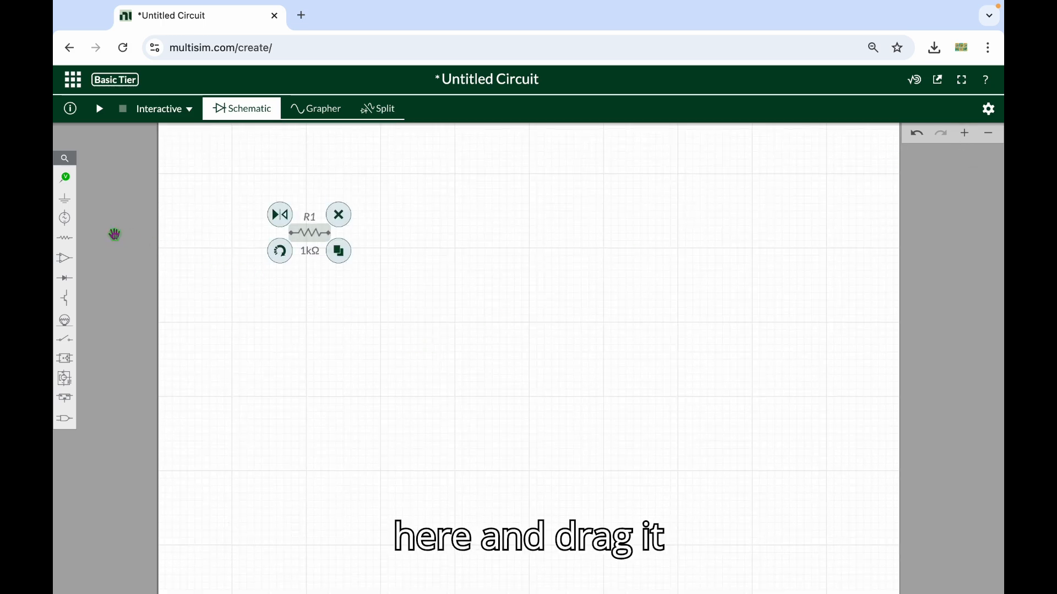
{"action": "left_click", "coordinate": [71, 246]}
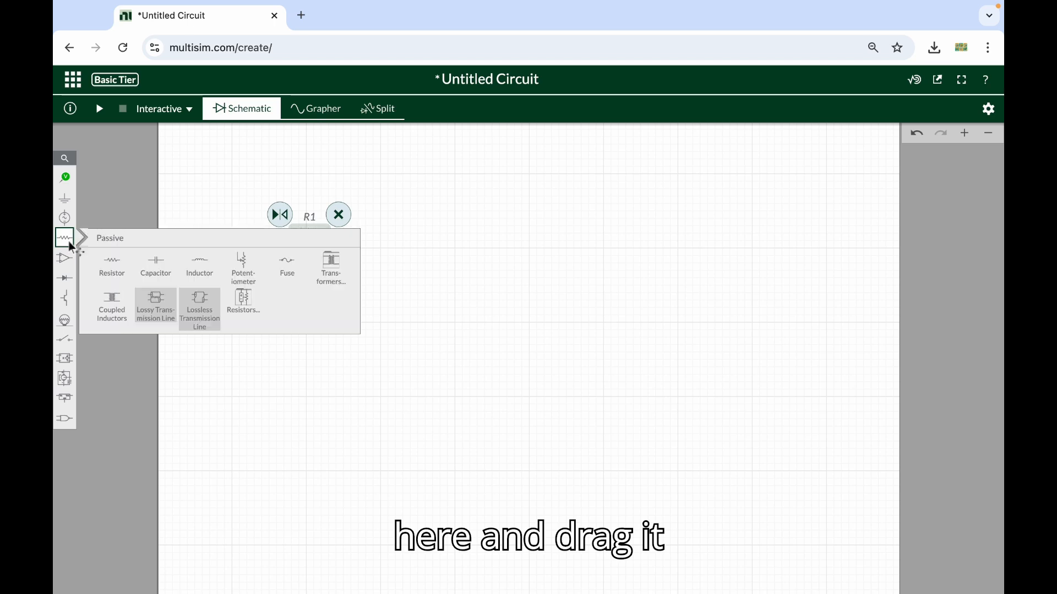
{"action": "left_click", "coordinate": [104, 260]}
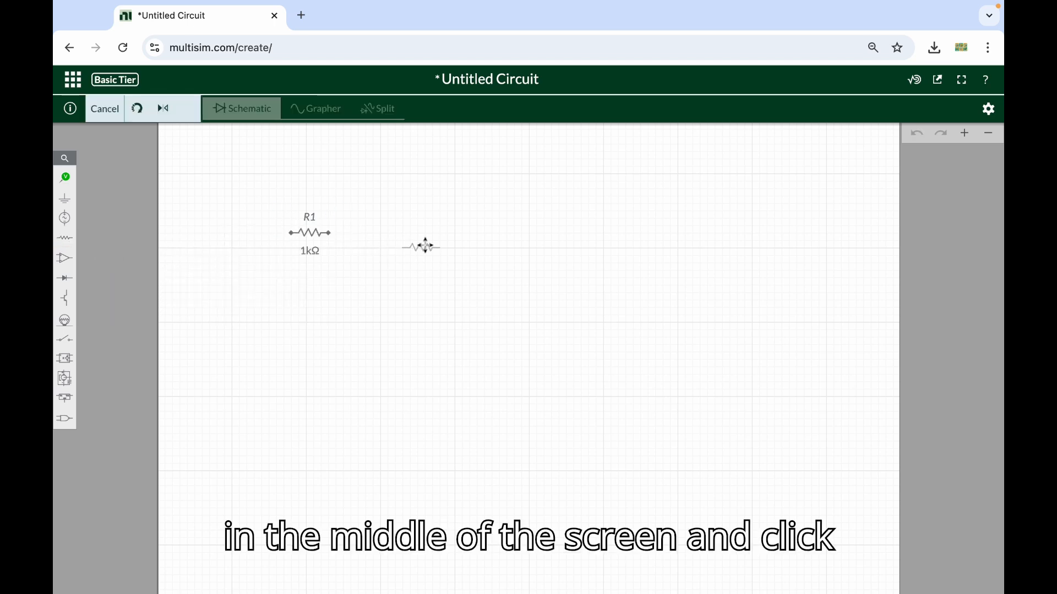
{"action": "left_click", "coordinate": [427, 247]}
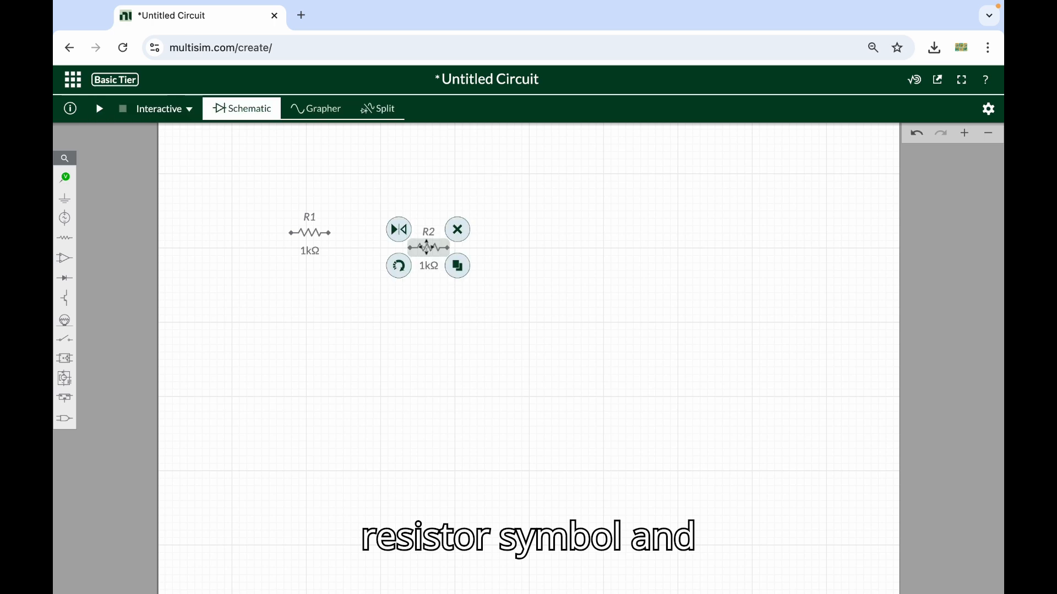
{"action": "left_click", "coordinate": [66, 246]}
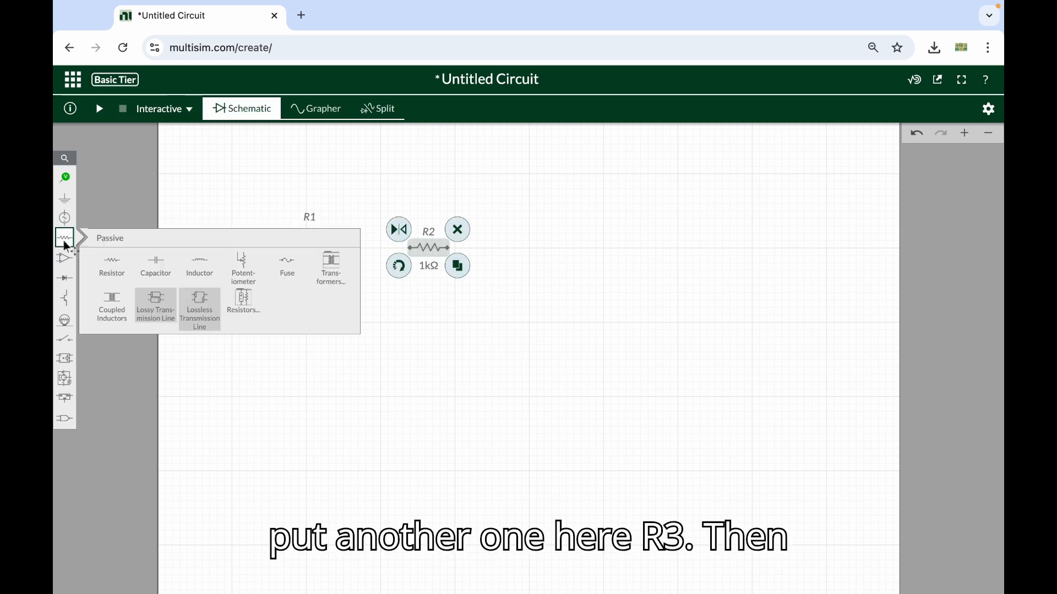
{"action": "left_click", "coordinate": [106, 266]}
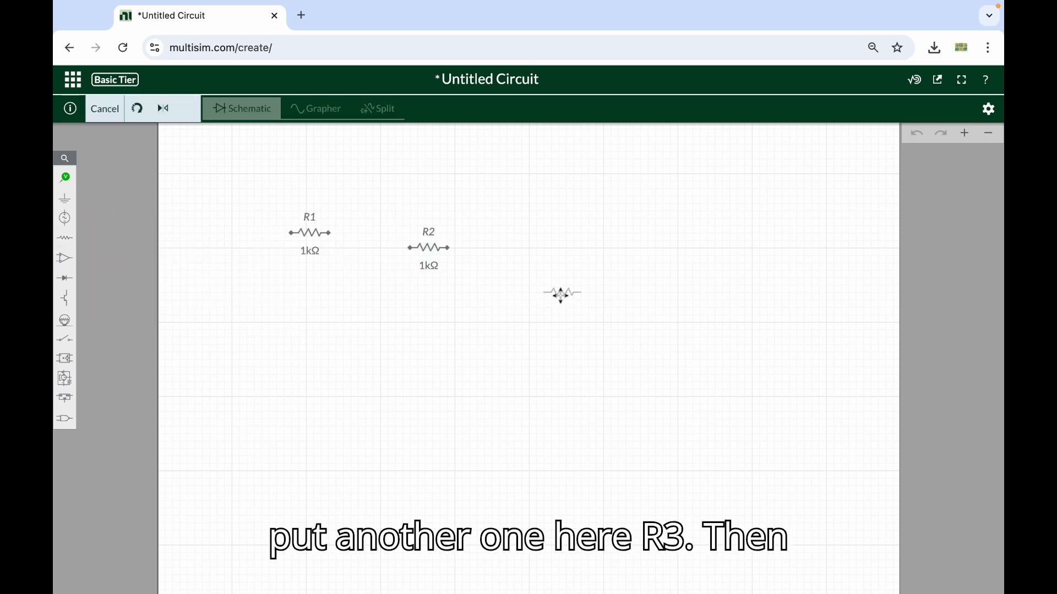
{"action": "left_click", "coordinate": [566, 322]}
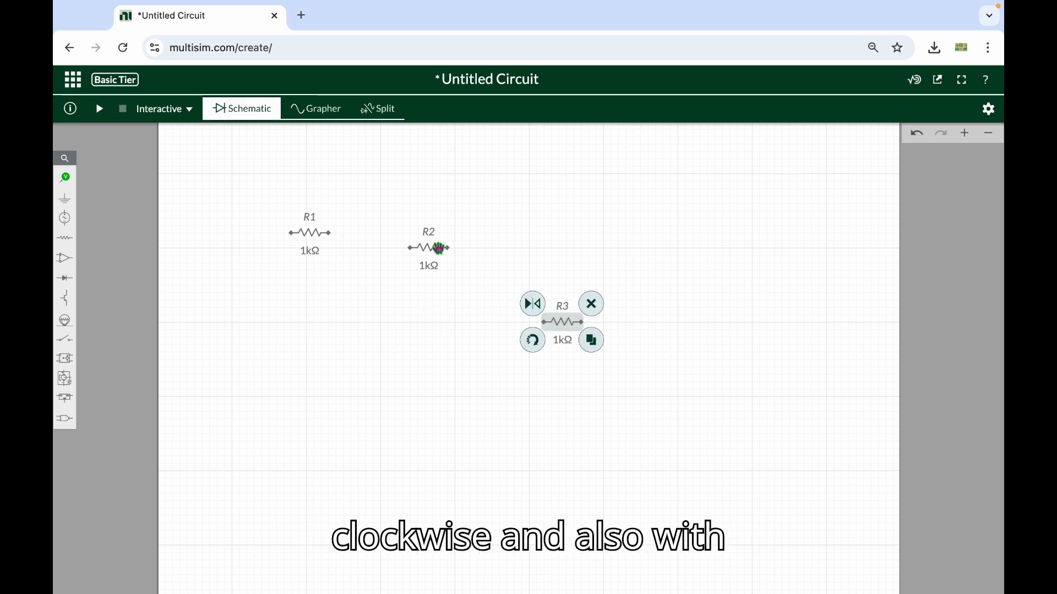
Rotate resistors R2 and R3 so that both stand vertically
{"action": "left_click", "coordinate": [434, 250]}
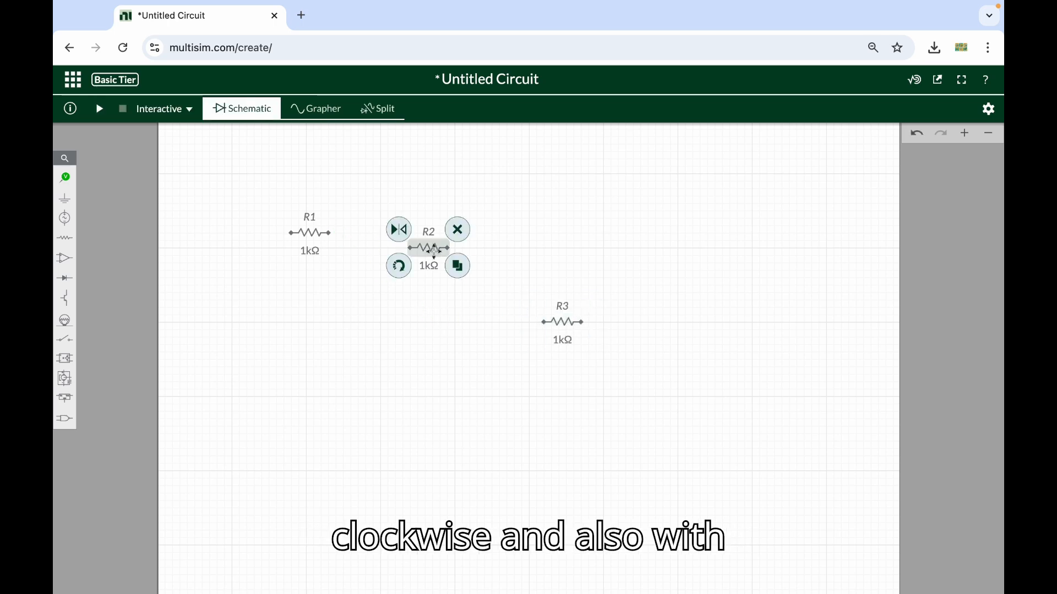
{"action": "left_click", "coordinate": [400, 266]}
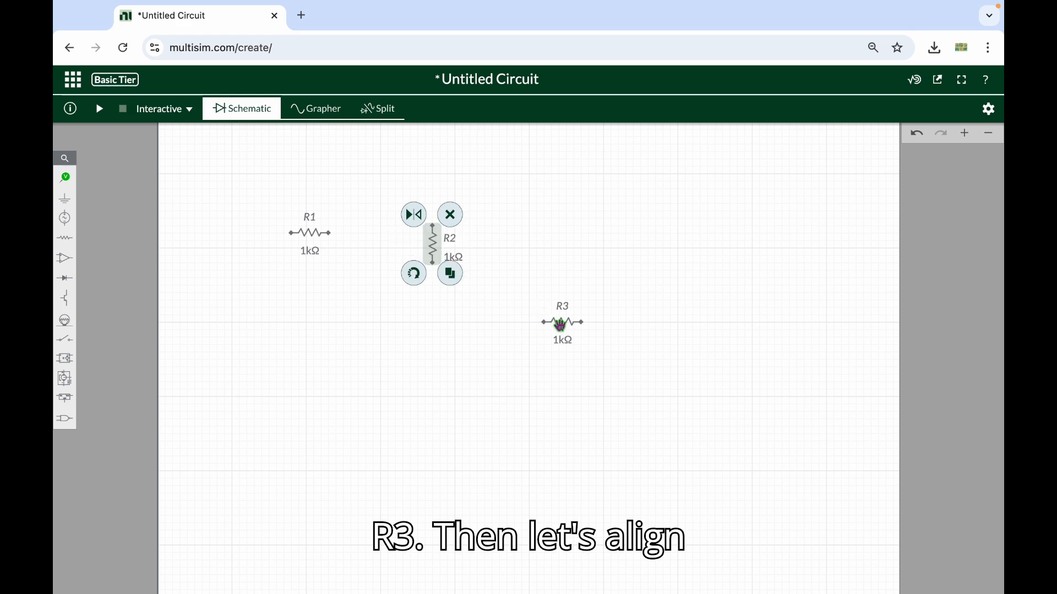
{"action": "left_click", "coordinate": [560, 325]}
{"action": "left_click", "coordinate": [533, 348]}
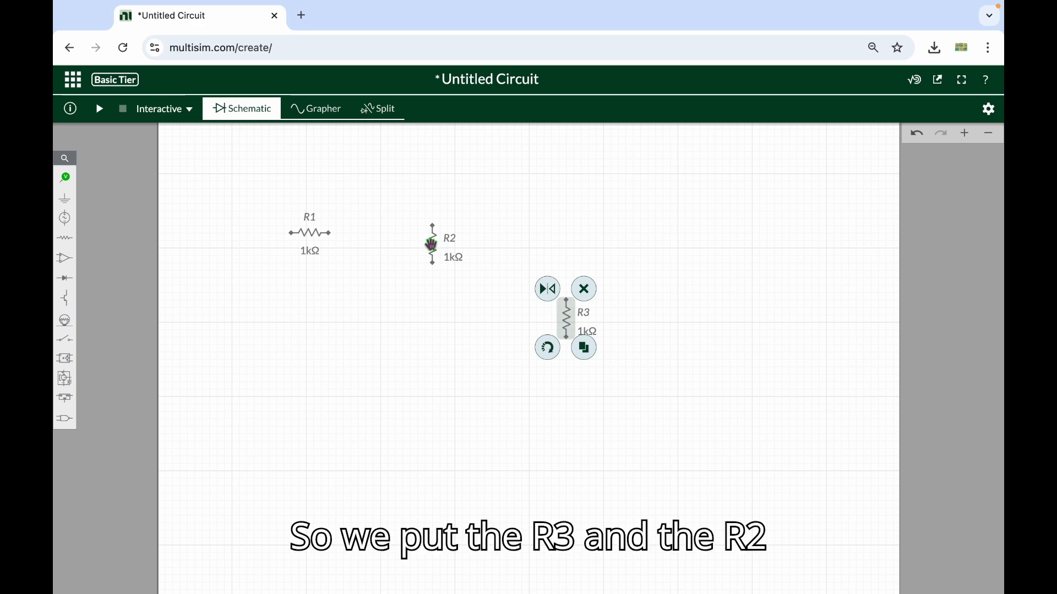
Line up R2 and R3 side by side at the same height, and move R1 closer, above and left of R2
{"action": "left_click_drag", "start_coordinate": [432, 244], "coordinate": [454, 307]}
{"action": "left_click", "coordinate": [568, 319]}
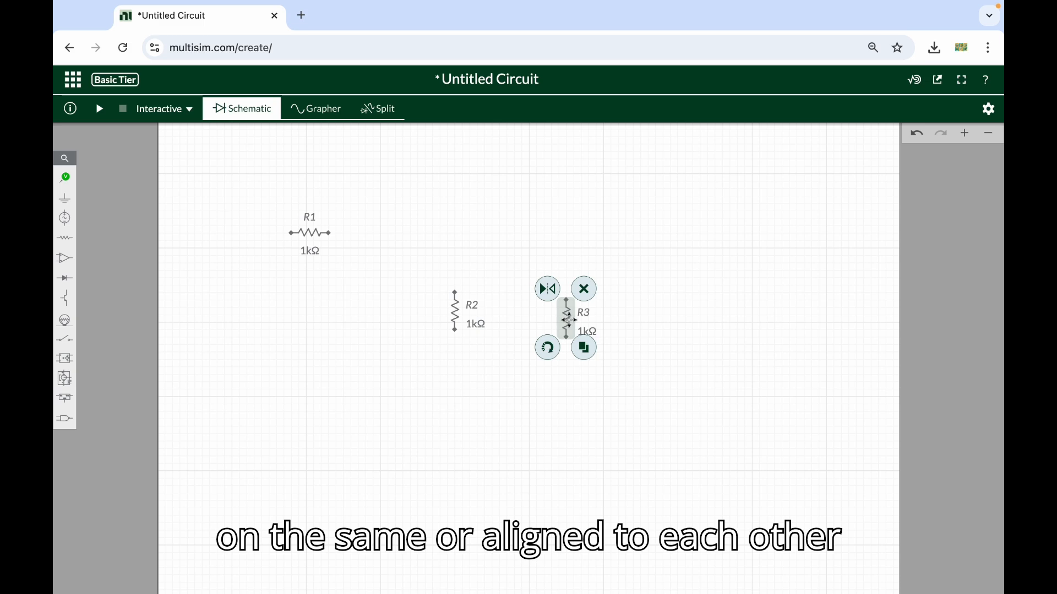
{"action": "left_click_drag", "start_coordinate": [568, 319], "coordinate": [567, 310]}
{"action": "left_click", "coordinate": [501, 273]}
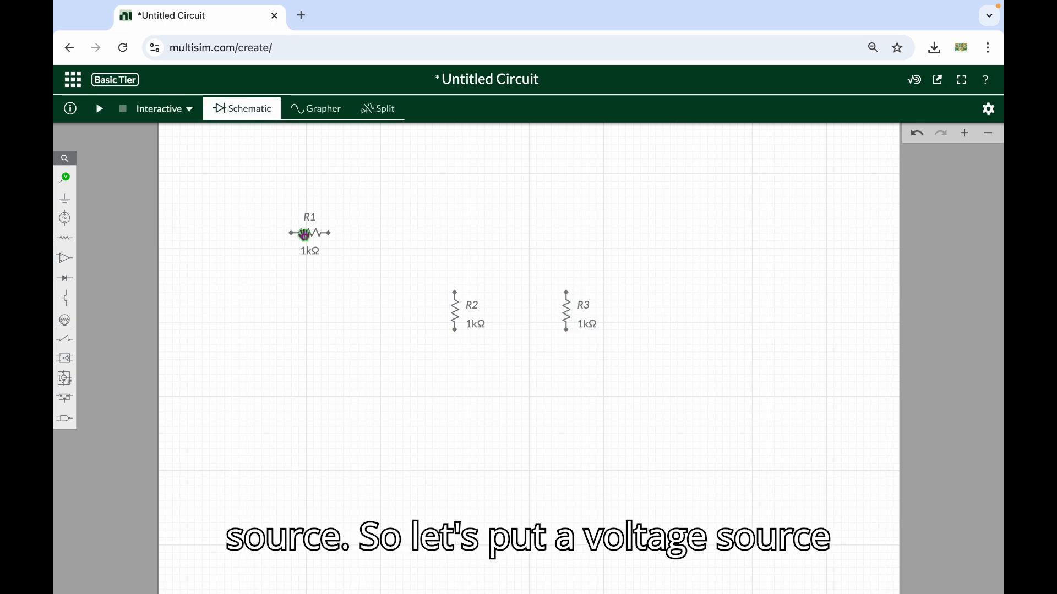
{"action": "left_click_drag", "start_coordinate": [306, 233], "coordinate": [351, 248]}
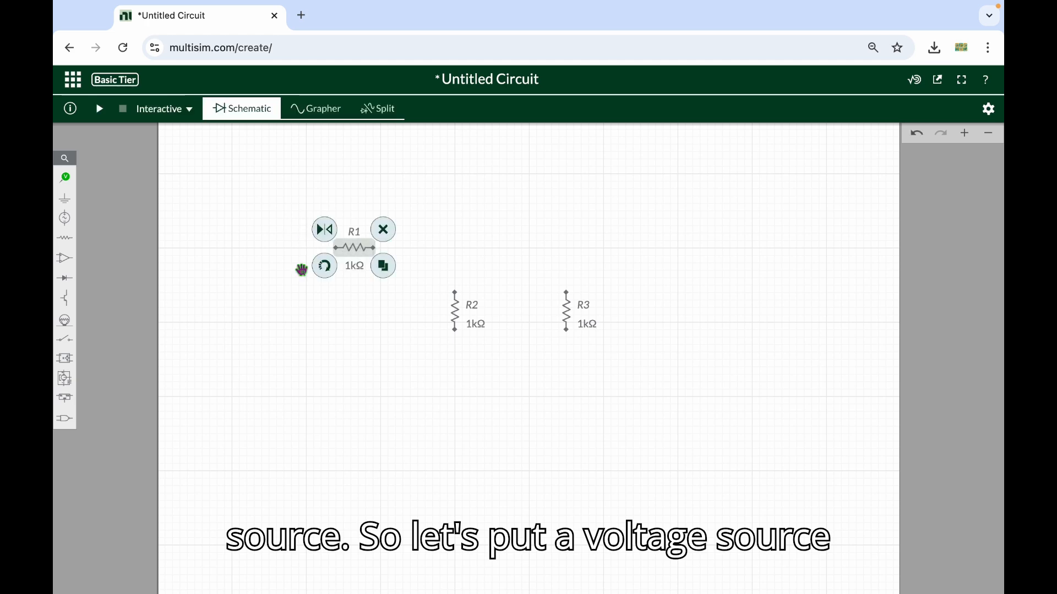
{"action": "left_click", "coordinate": [269, 280]}
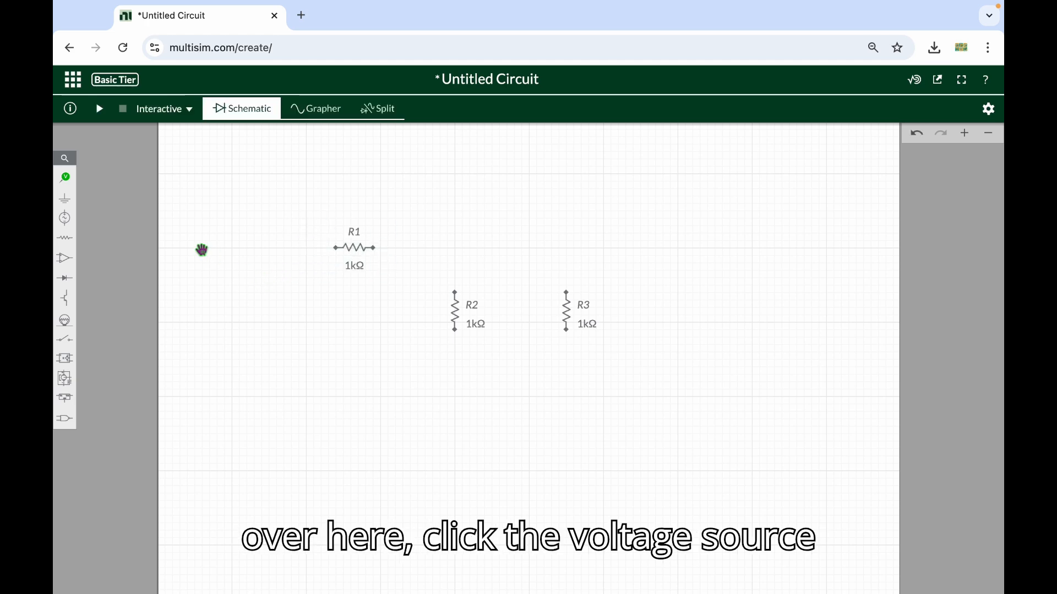
Place a DC voltage source below and to the left of R1
{"action": "left_click", "coordinate": [73, 225]}
{"action": "left_click", "coordinate": [106, 281]}
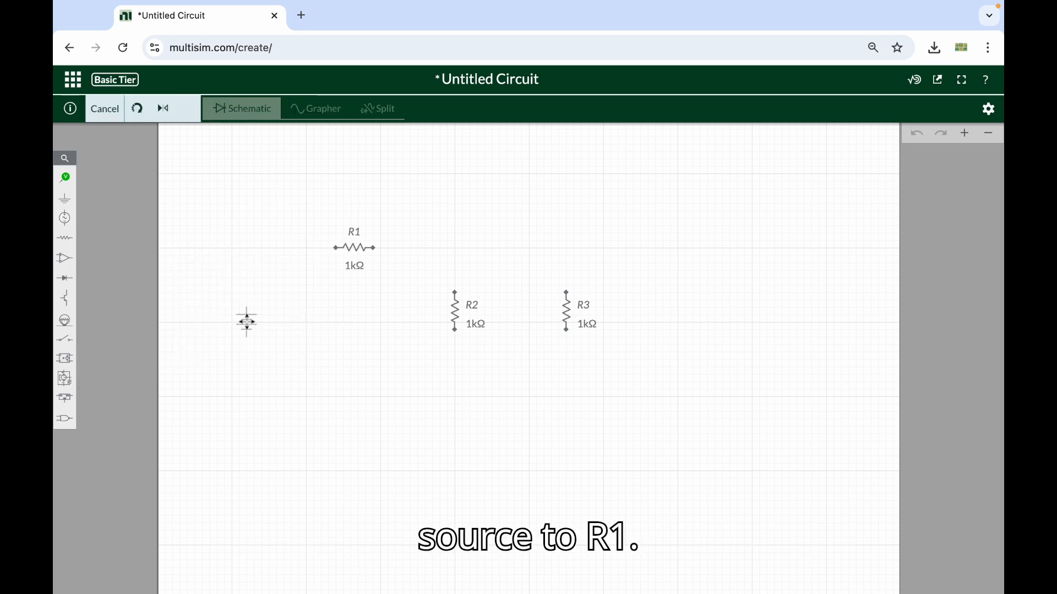
{"action": "left_click", "coordinate": [247, 322]}
{"action": "left_click", "coordinate": [252, 256]}
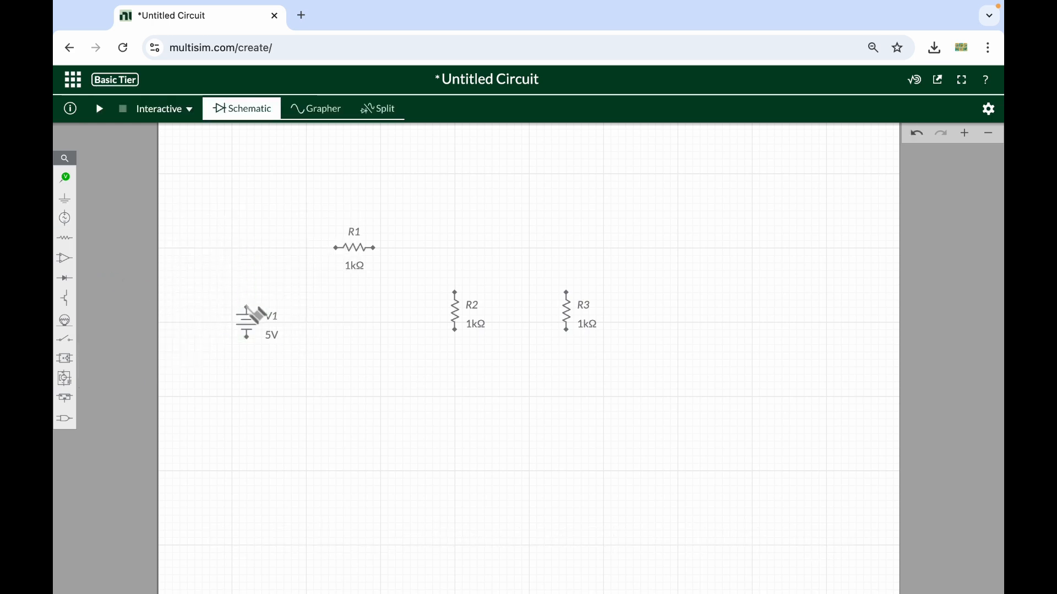
Wire the voltage source's positive terminal to the left end of R1
{"action": "left_click", "coordinate": [246, 307]}
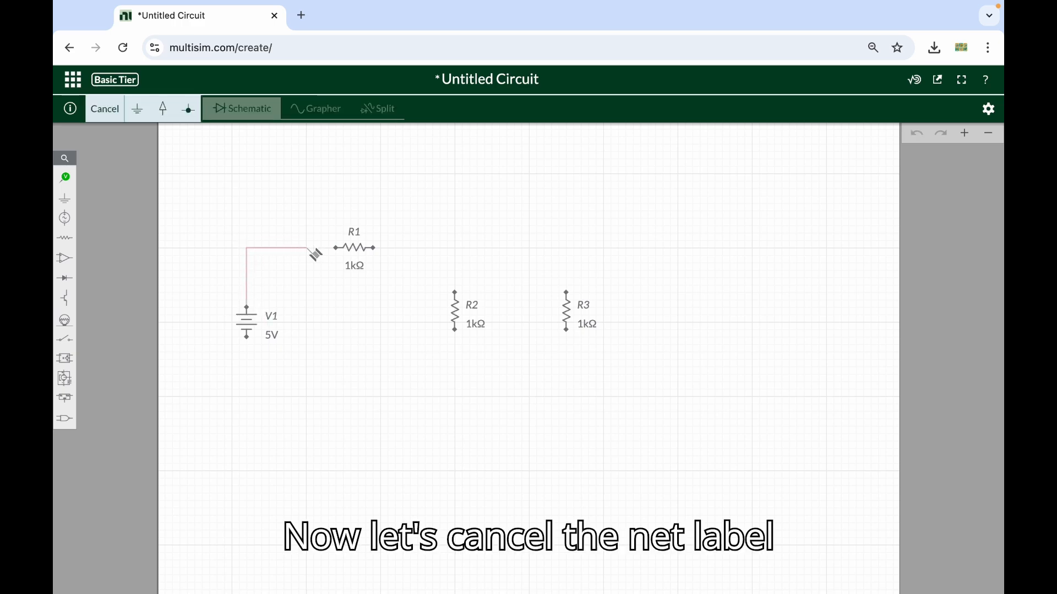
{"action": "left_click", "coordinate": [334, 248]}
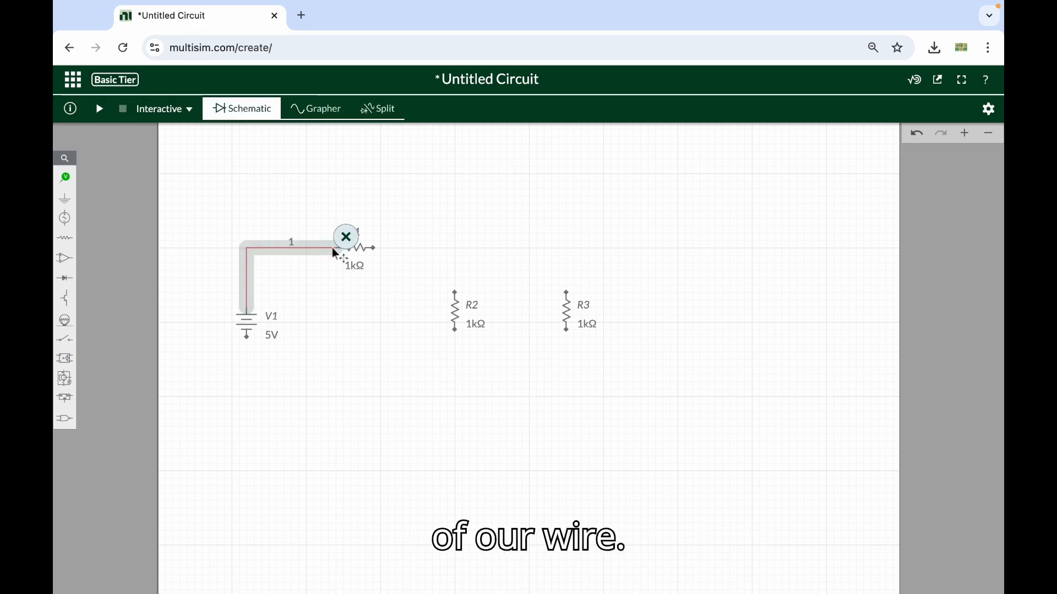
{"action": "left_click", "coordinate": [302, 261]}
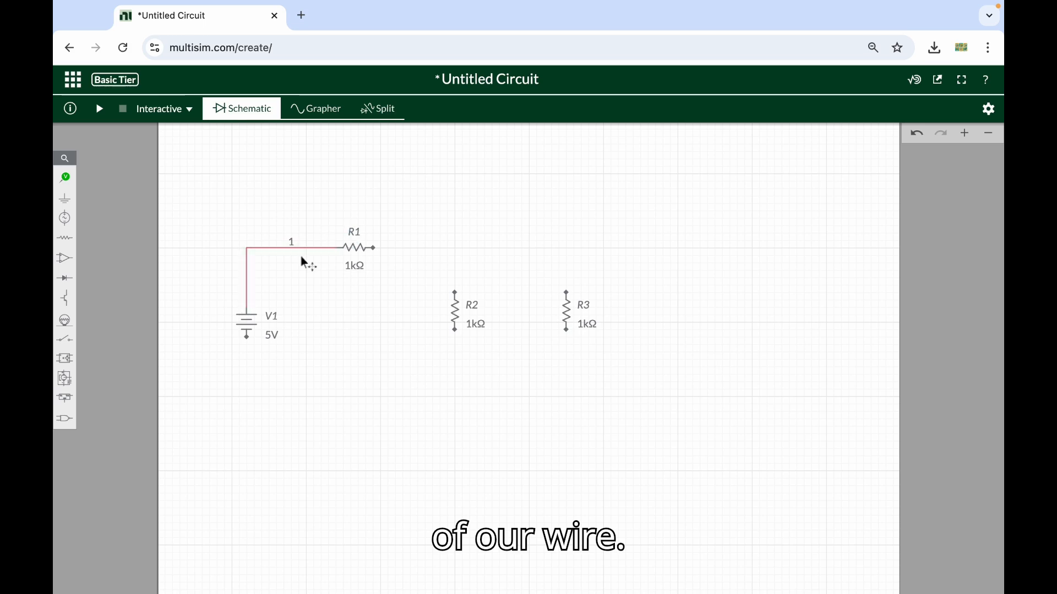
Hide the net label on the wire between the voltage source and R1
{"action": "left_click", "coordinate": [301, 251]}
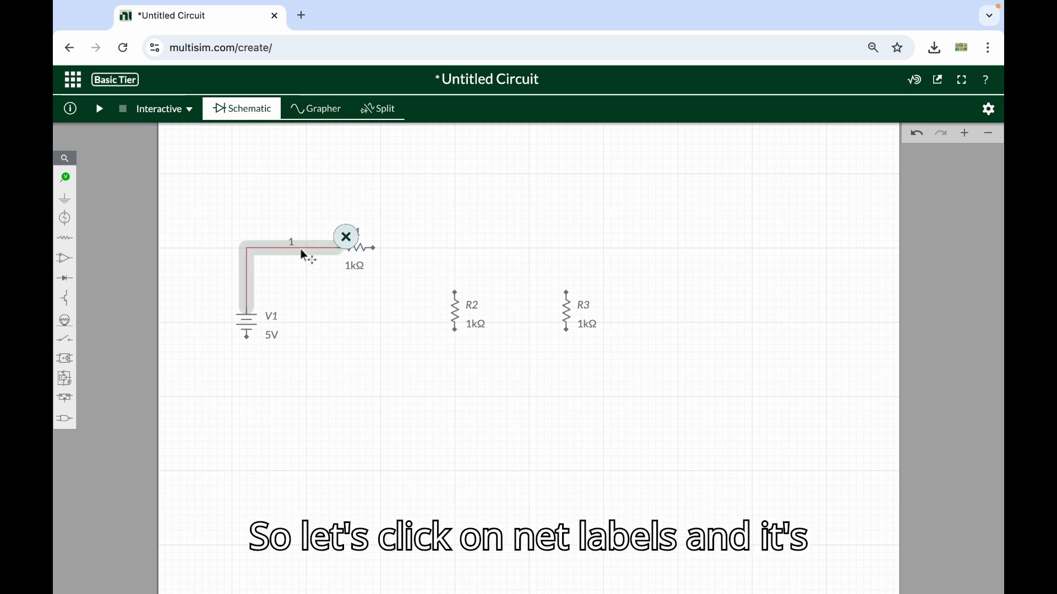
{"action": "double_click", "coordinate": [301, 249]}
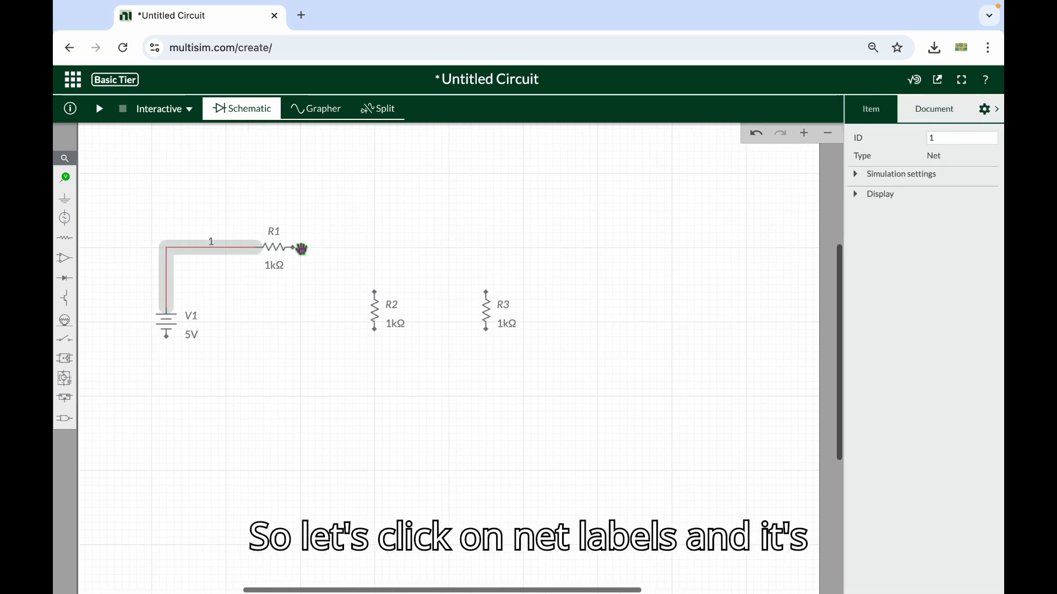
{"action": "left_click", "coordinate": [880, 198]}
{"action": "left_click", "coordinate": [860, 214]}
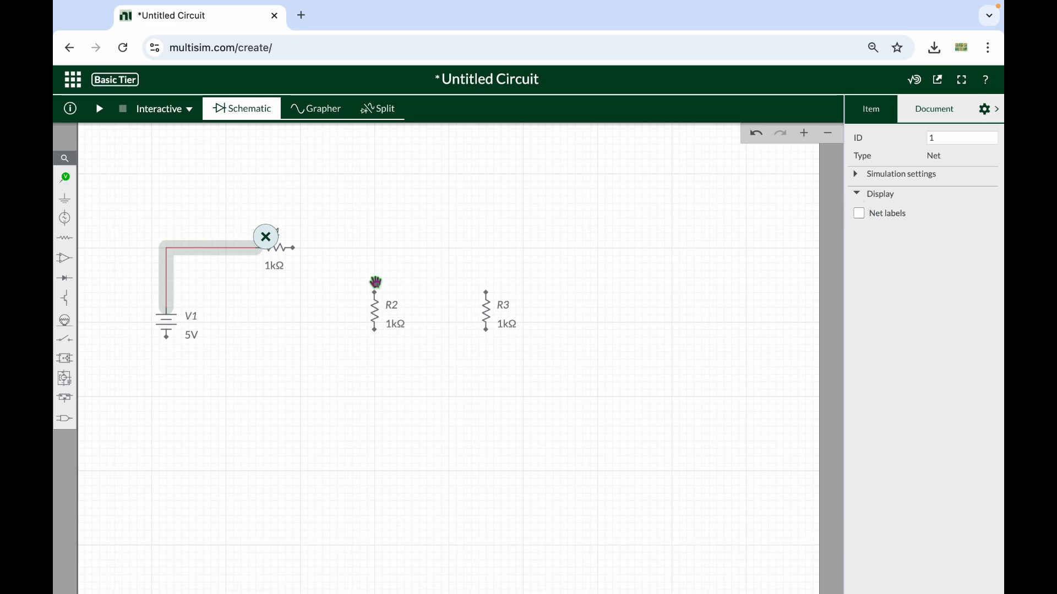
Rename the voltage source as Vs
{"action": "left_click", "coordinate": [208, 330]}
{"action": "double_click", "coordinate": [192, 315]}
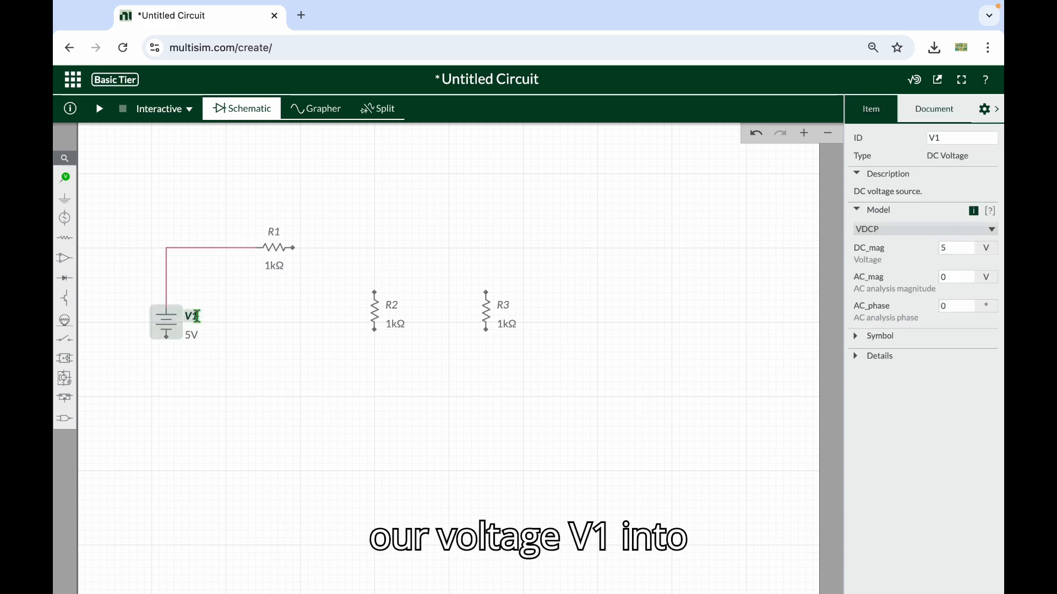
{"action": "double_click", "coordinate": [929, 138]}
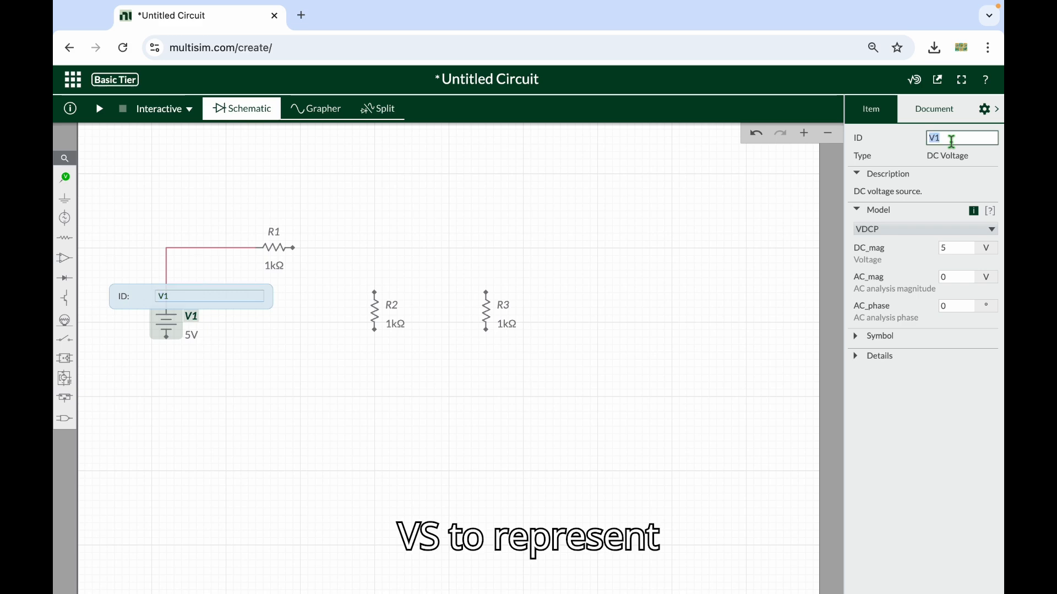
{"action": "key", "text": "BackSpace"}
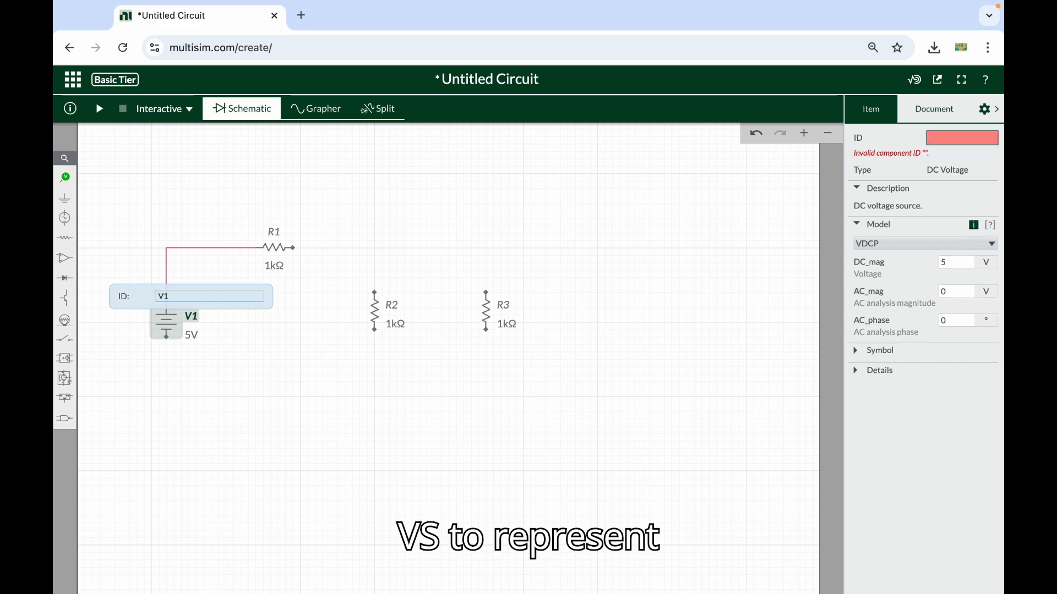
{"action": "type", "text": "V"}
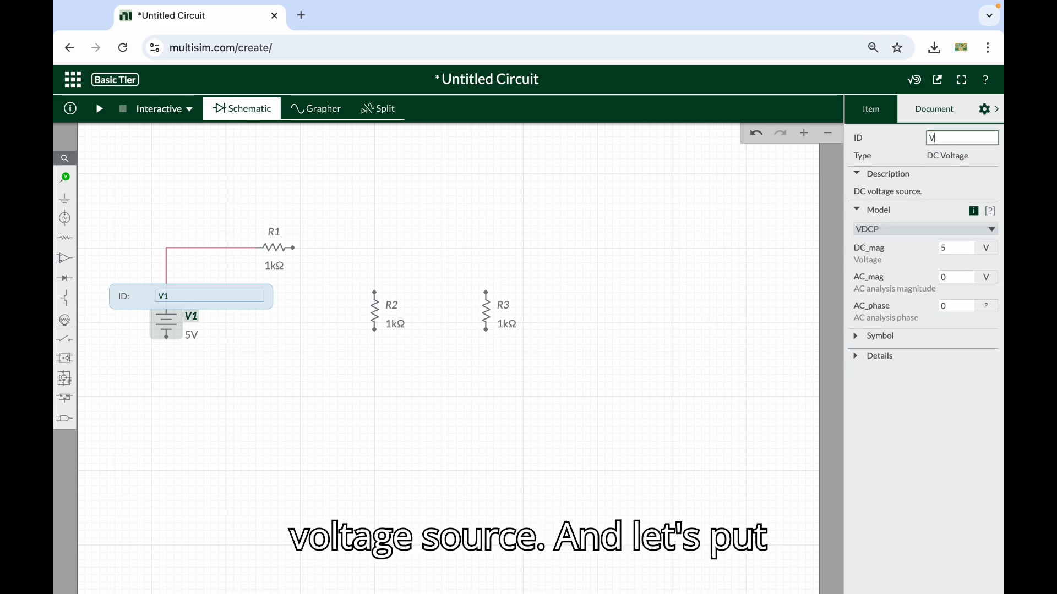
{"action": "type", "text": "s"}
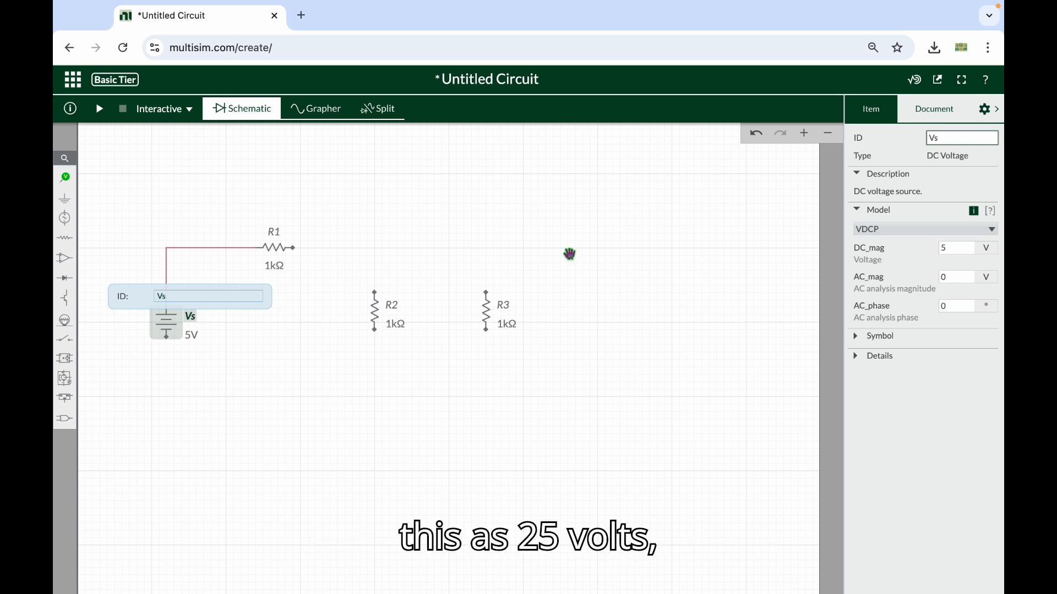
Set the Vs source voltage to 25 V
{"action": "left_click", "coordinate": [193, 334]}
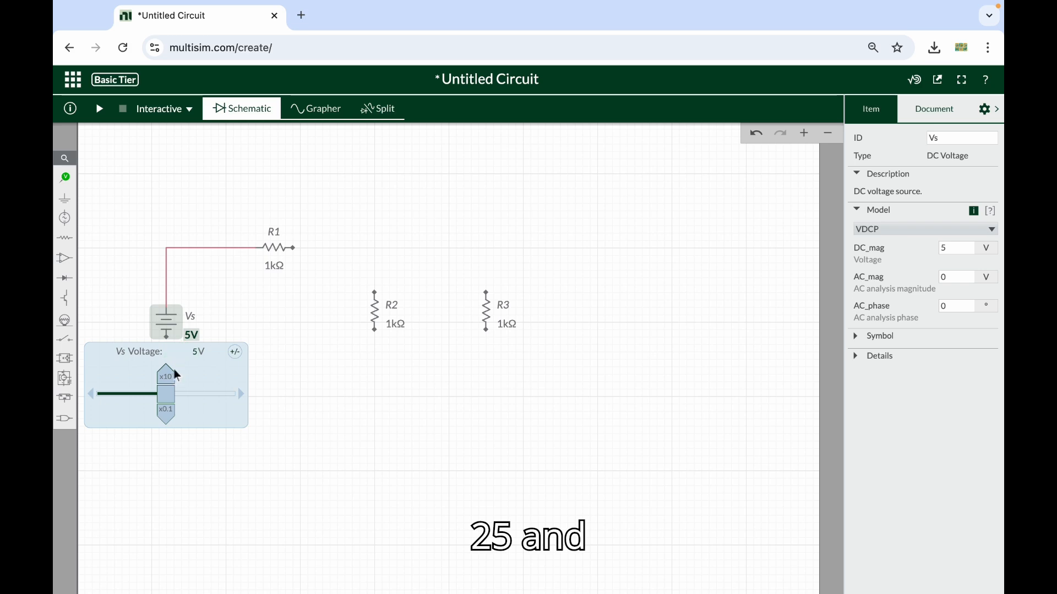
{"action": "left_click", "coordinate": [190, 355]}
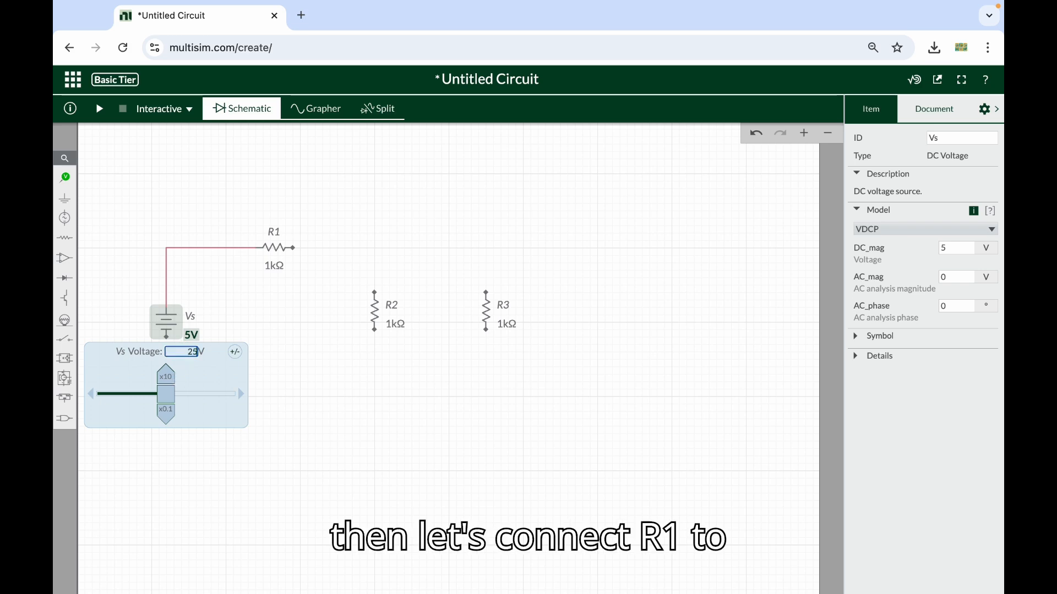
{"action": "type", "text": "25"}
{"action": "key", "text": "Return"}
{"action": "left_click", "coordinate": [286, 366]}
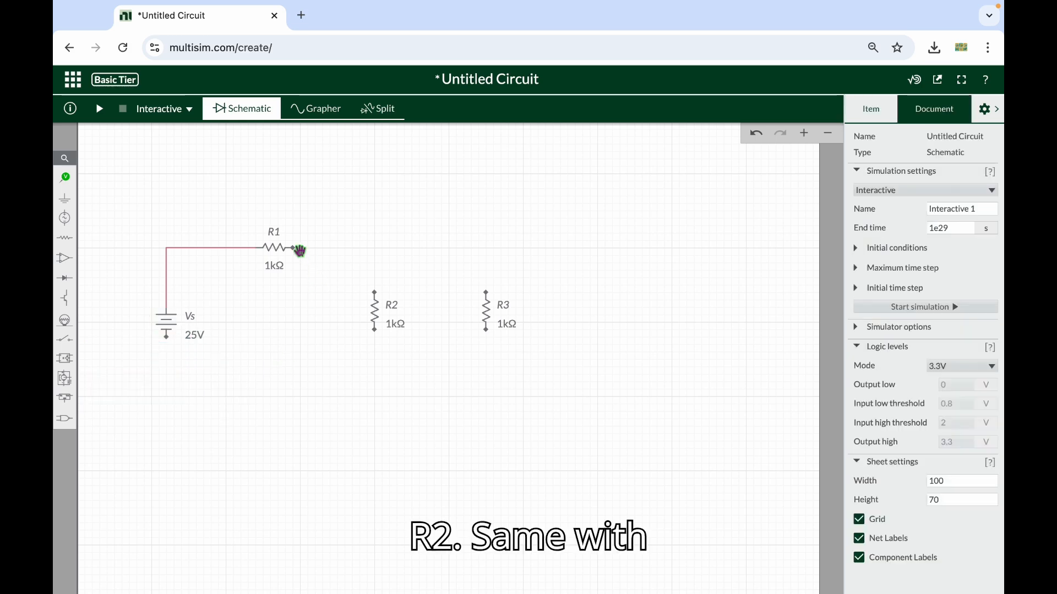
Wire the right end of R1 to the upper end of R2 and hide that wire's net label
{"action": "left_click", "coordinate": [296, 249]}
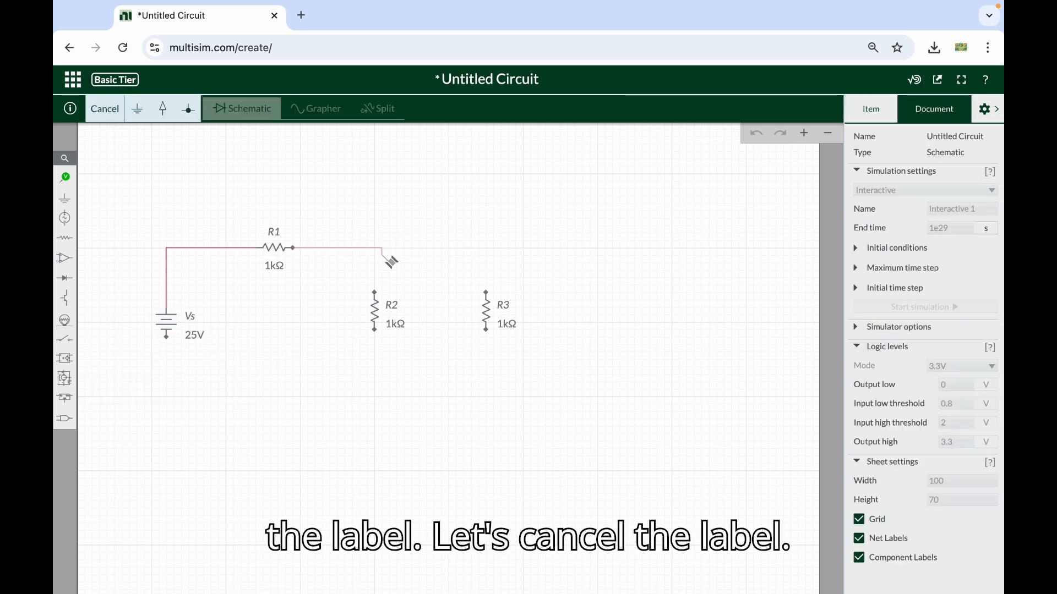
{"action": "left_click", "coordinate": [374, 293]}
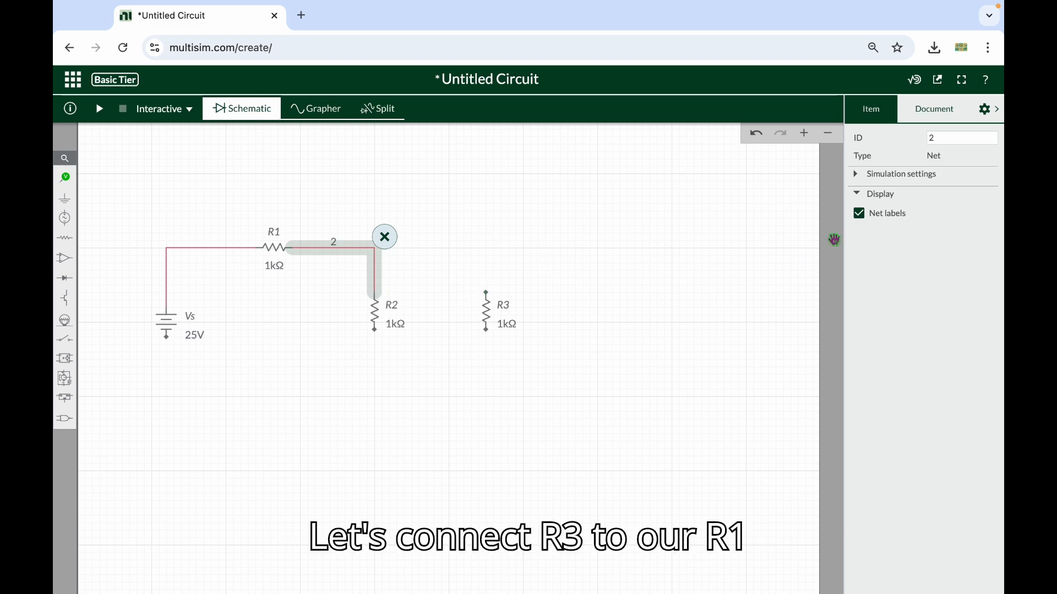
{"action": "left_click", "coordinate": [859, 216]}
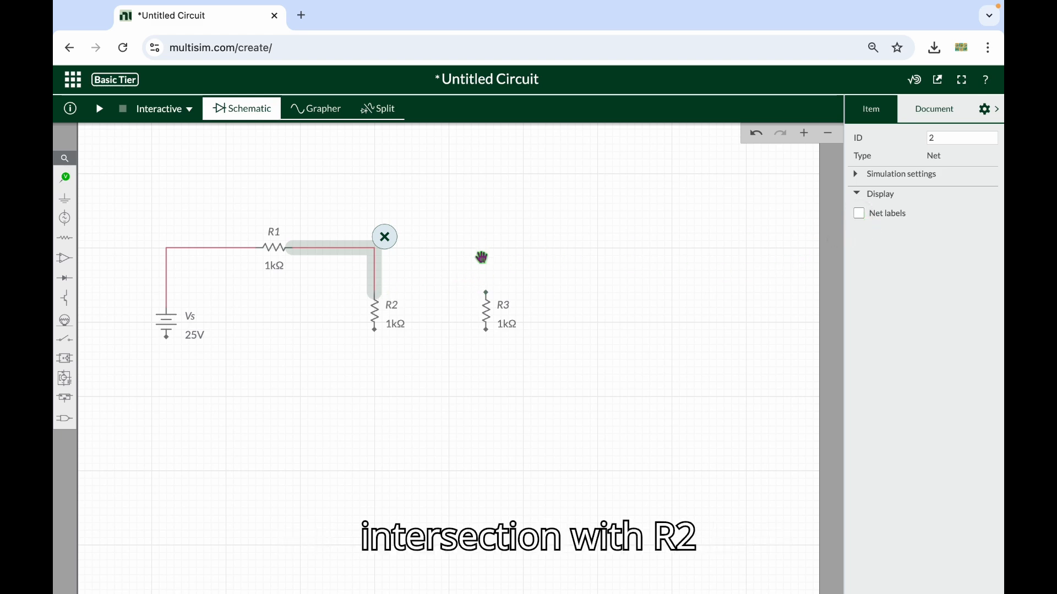
Wire the upper end of R3 to the corner of the wire joining R1 and R2
{"action": "left_click", "coordinate": [485, 292]}
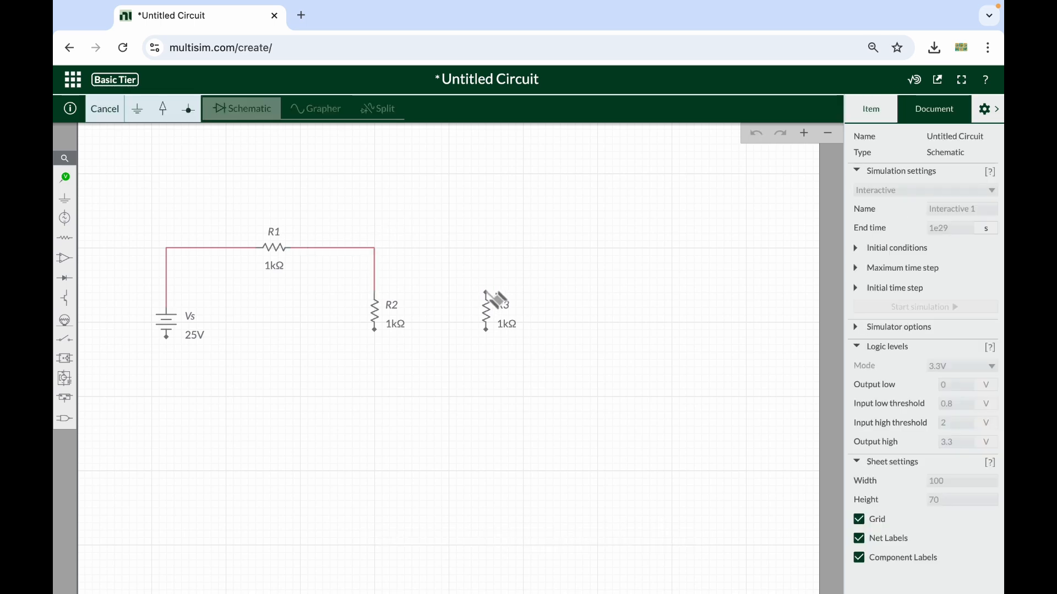
{"action": "left_click", "coordinate": [375, 249]}
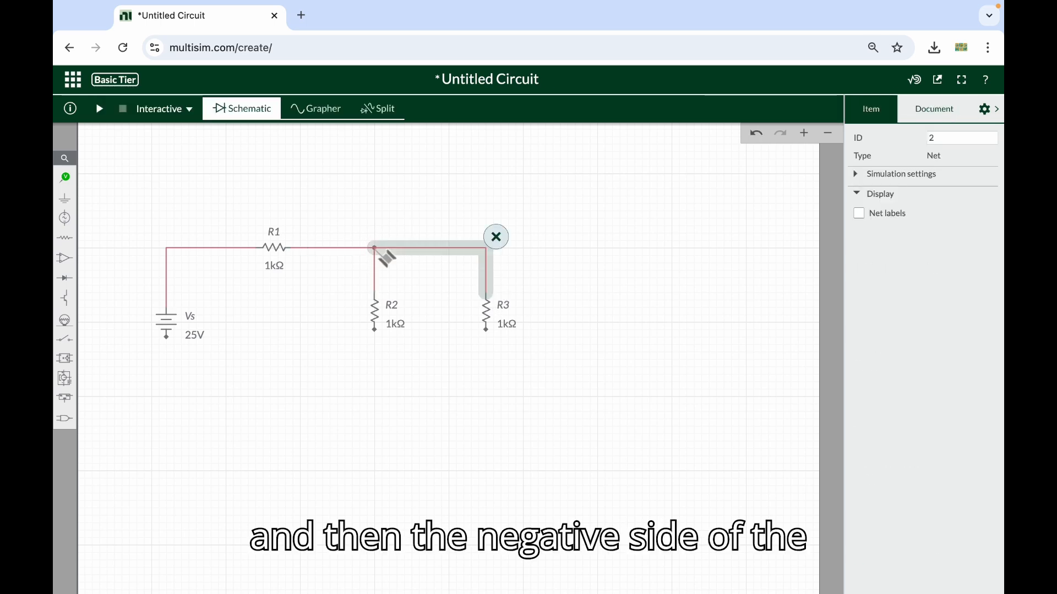
Wire the lower end of Vs to the lower end of R2 and hide that wire's net label
{"action": "left_click", "coordinate": [168, 337]}
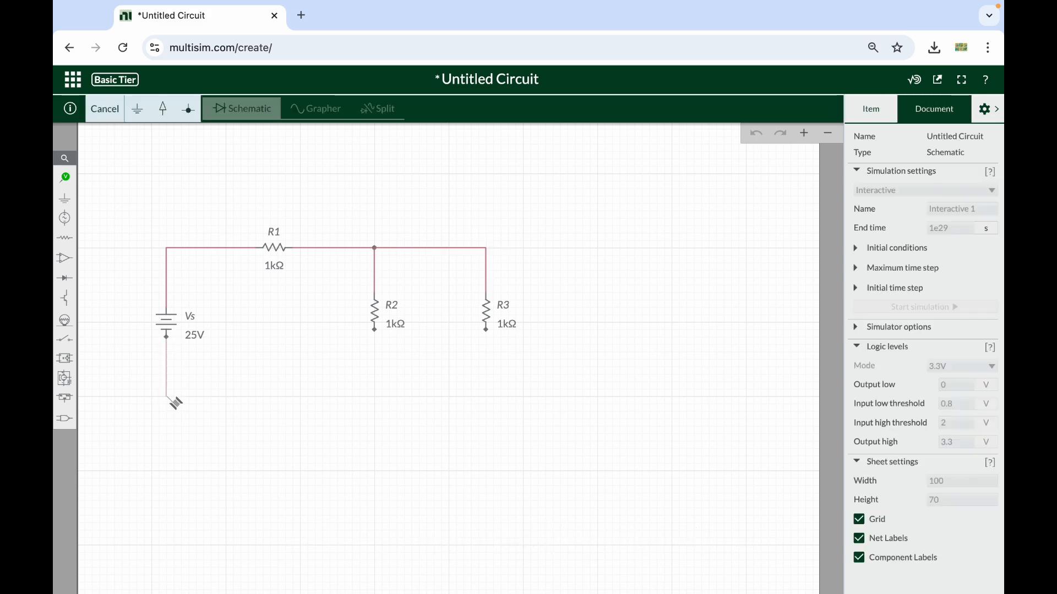
{"action": "left_click", "coordinate": [374, 396]}
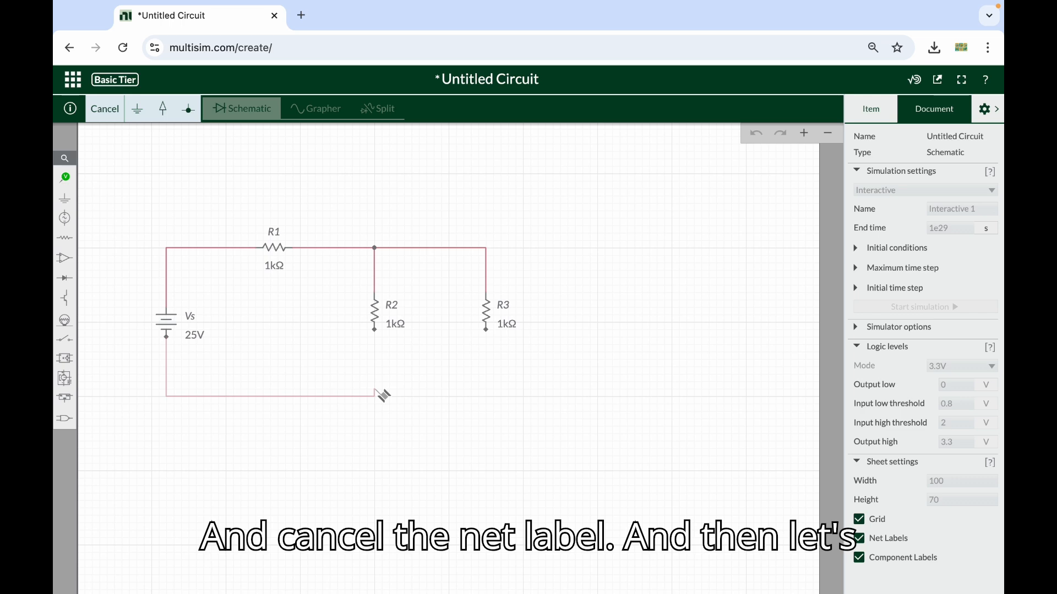
{"action": "left_click", "coordinate": [375, 329]}
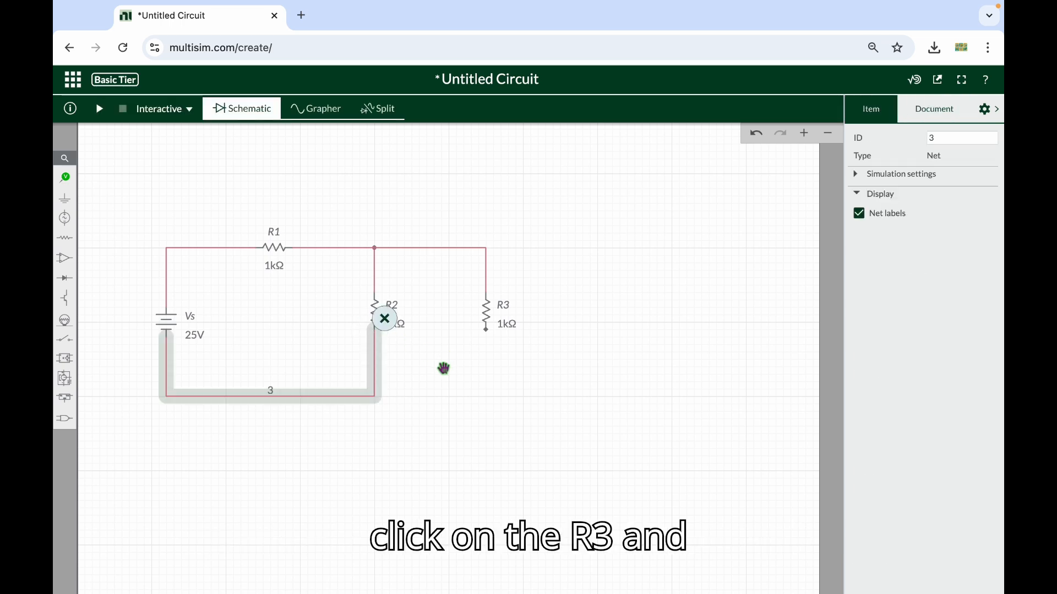
{"action": "left_click", "coordinate": [861, 217]}
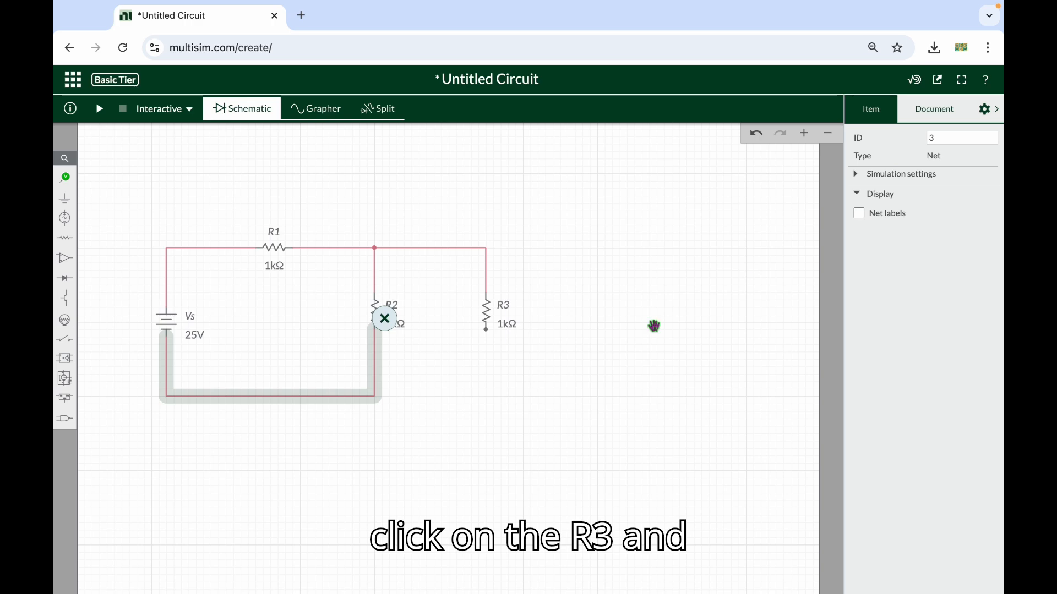
Wire the lower end of R3 to the corner of the return wire directly below R2
{"action": "left_click", "coordinate": [487, 331]}
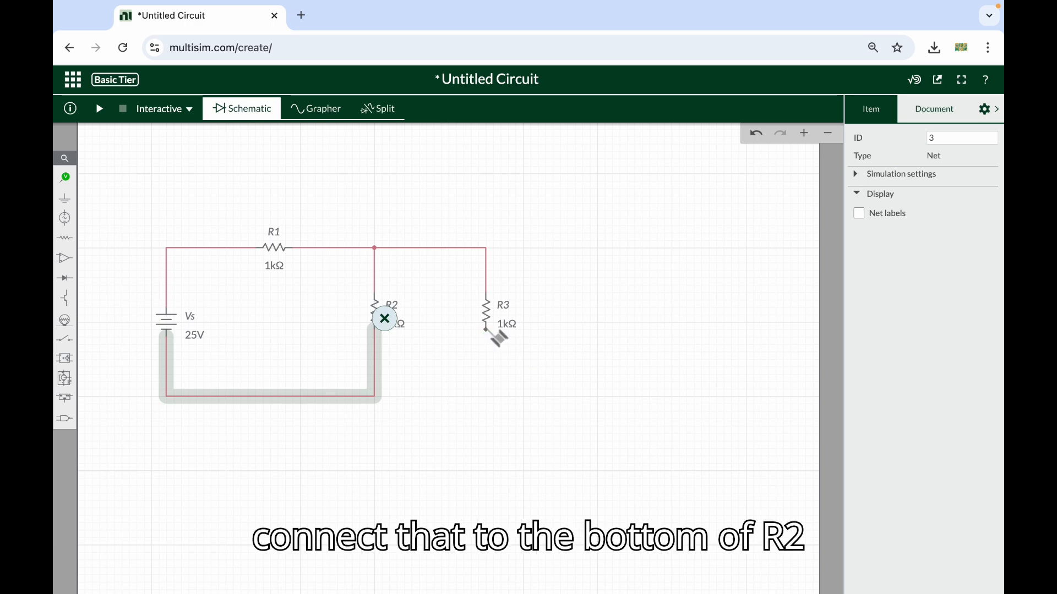
{"action": "left_click", "coordinate": [376, 399]}
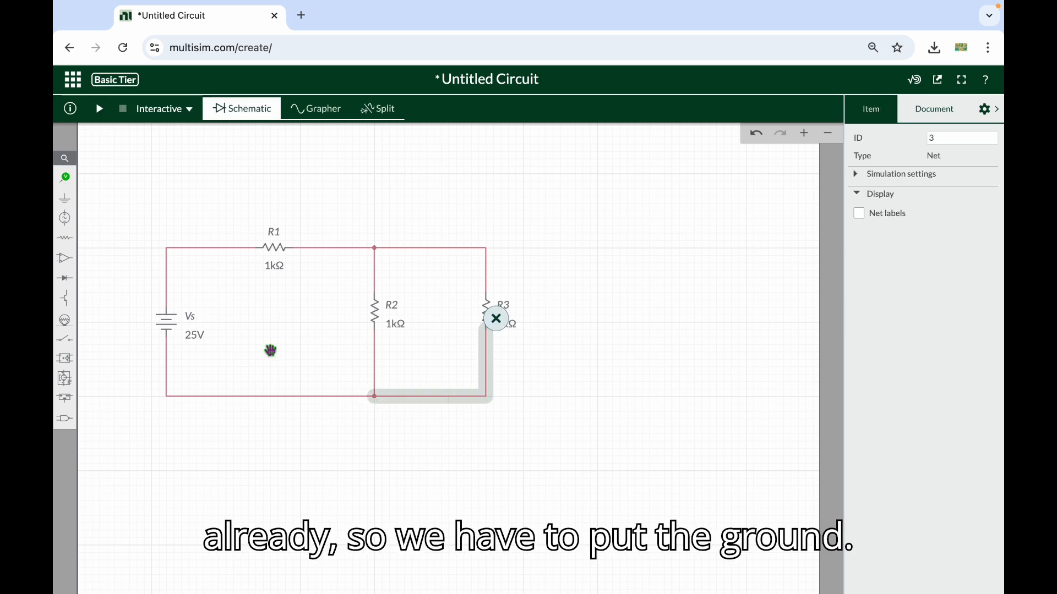
{"action": "left_click", "coordinate": [656, 308]}
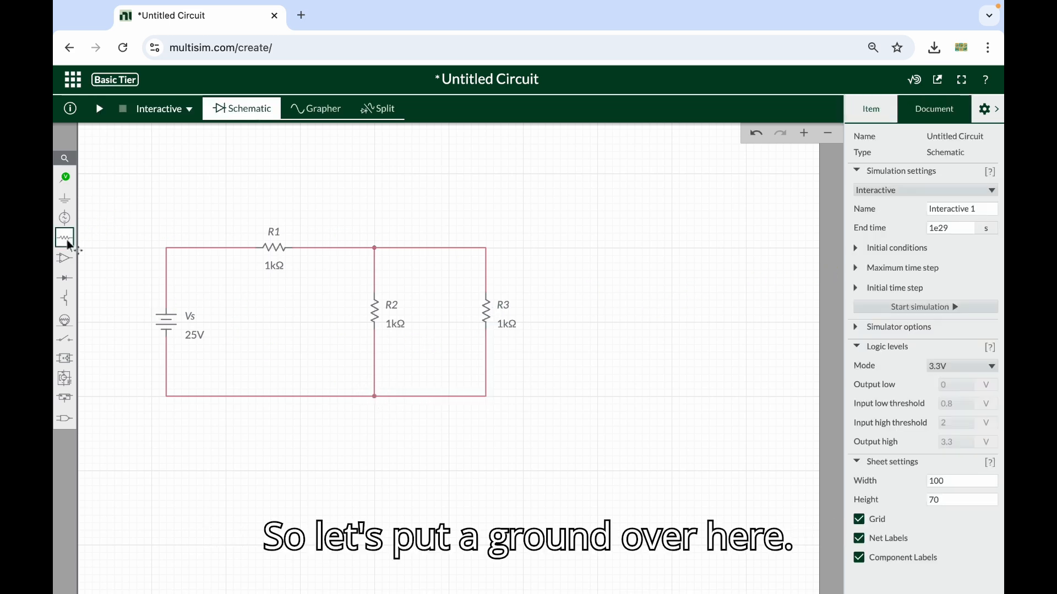
Place a ground on the lower wire between Vs and R2
{"action": "left_click", "coordinate": [68, 203]}
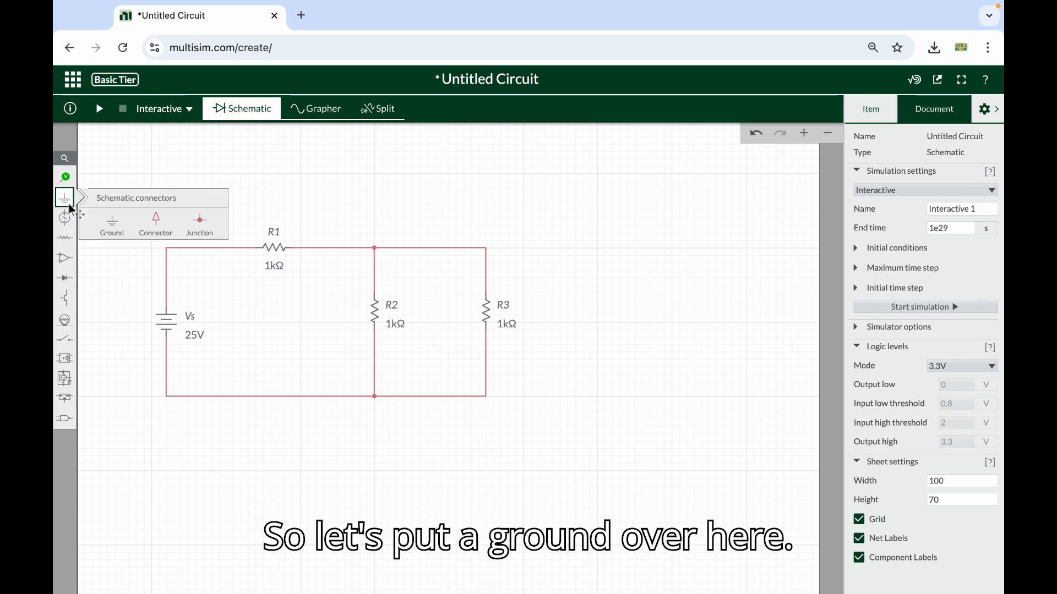
{"action": "left_click", "coordinate": [111, 231]}
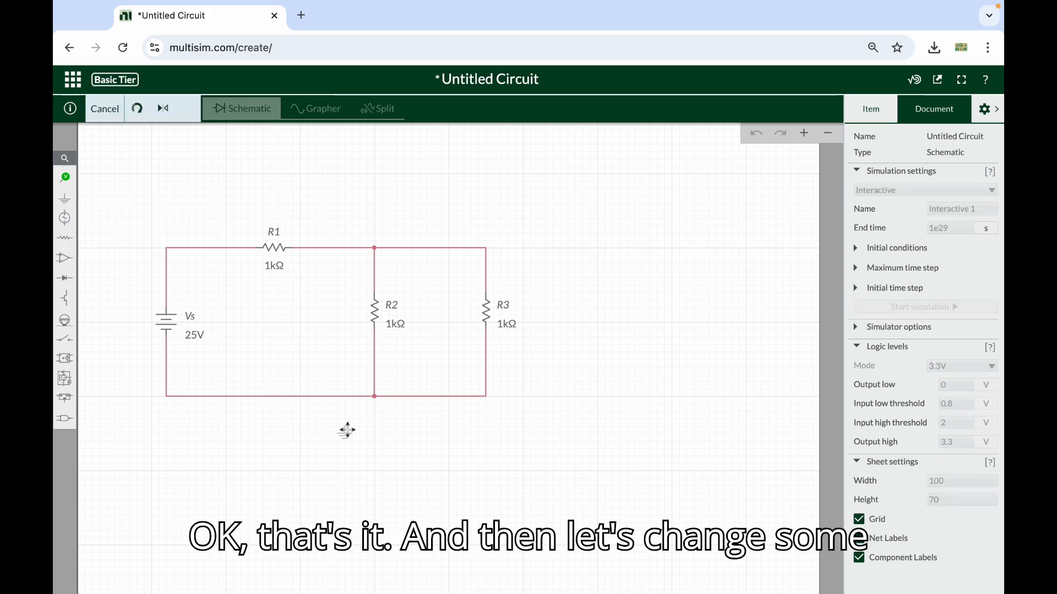
{"action": "left_click", "coordinate": [301, 403]}
{"action": "left_click", "coordinate": [394, 465]}
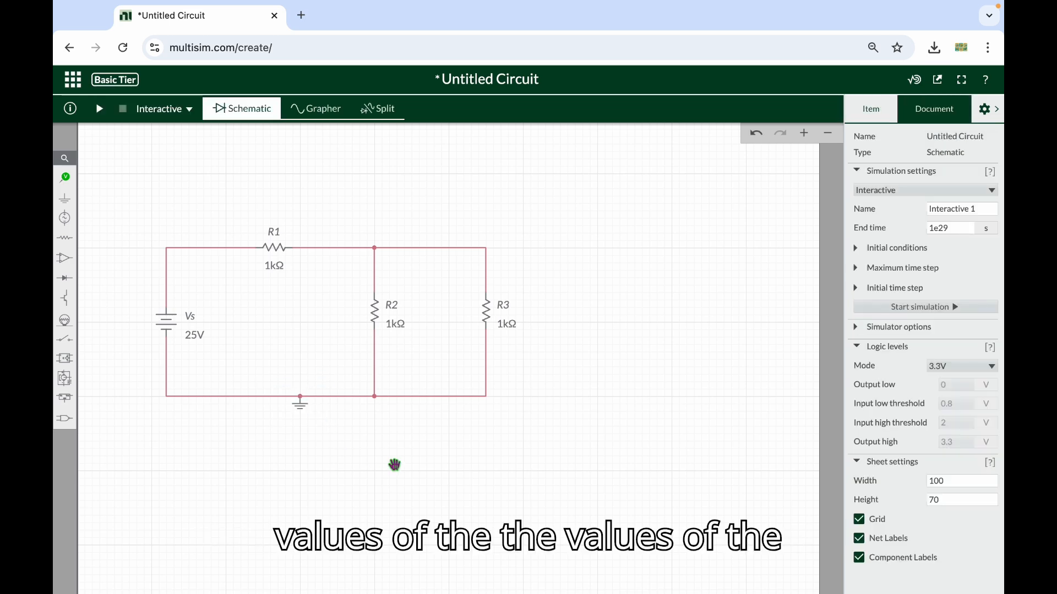
Set the resistance of R1 to 100 Ω
{"action": "left_click", "coordinate": [270, 268]}
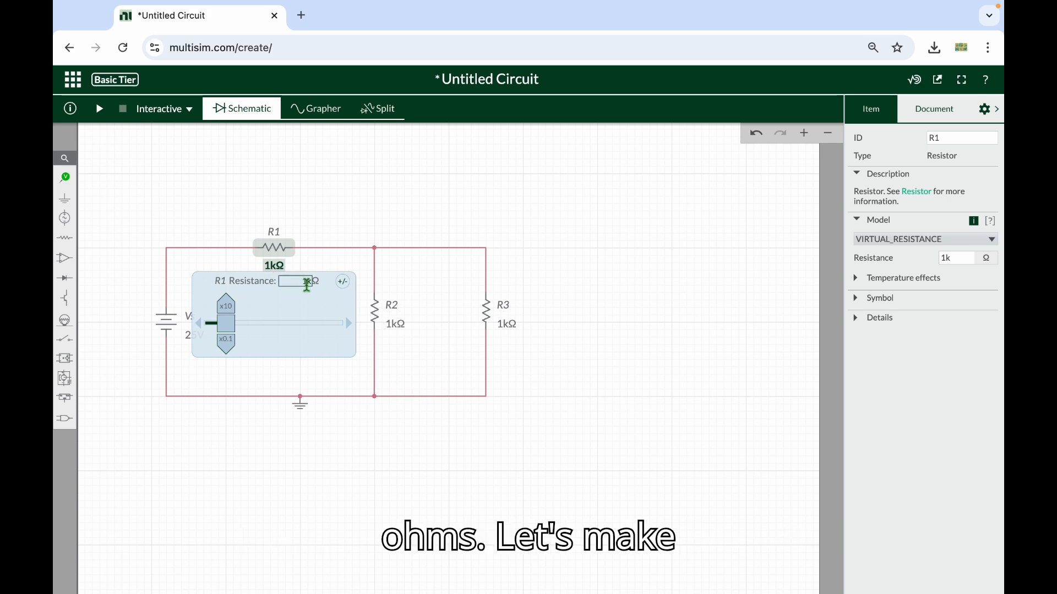
{"action": "left_click", "coordinate": [307, 282]}
{"action": "type", "text": "100"}
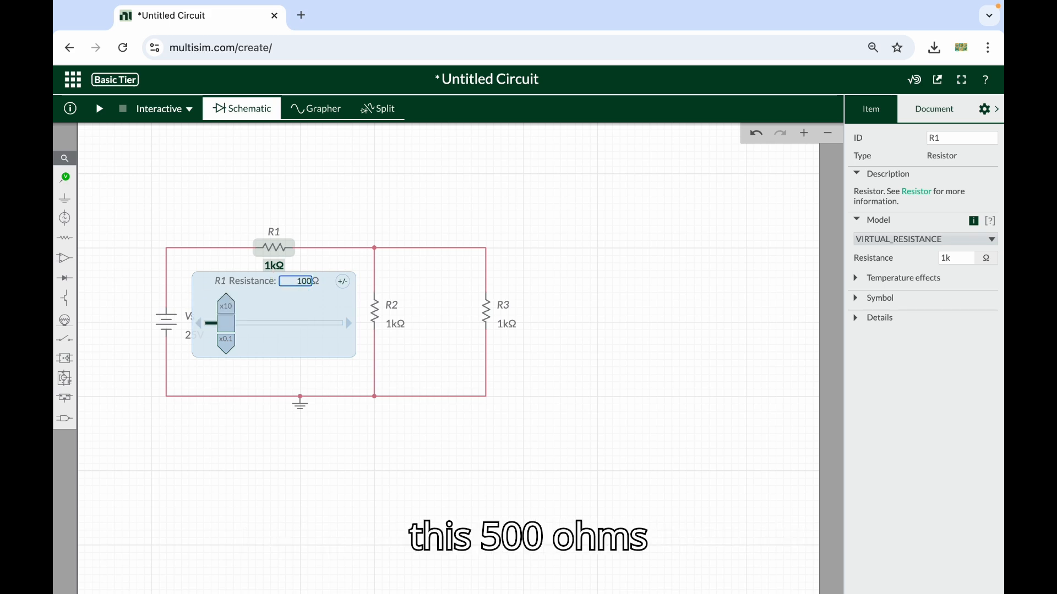
{"action": "key", "text": "Return"}
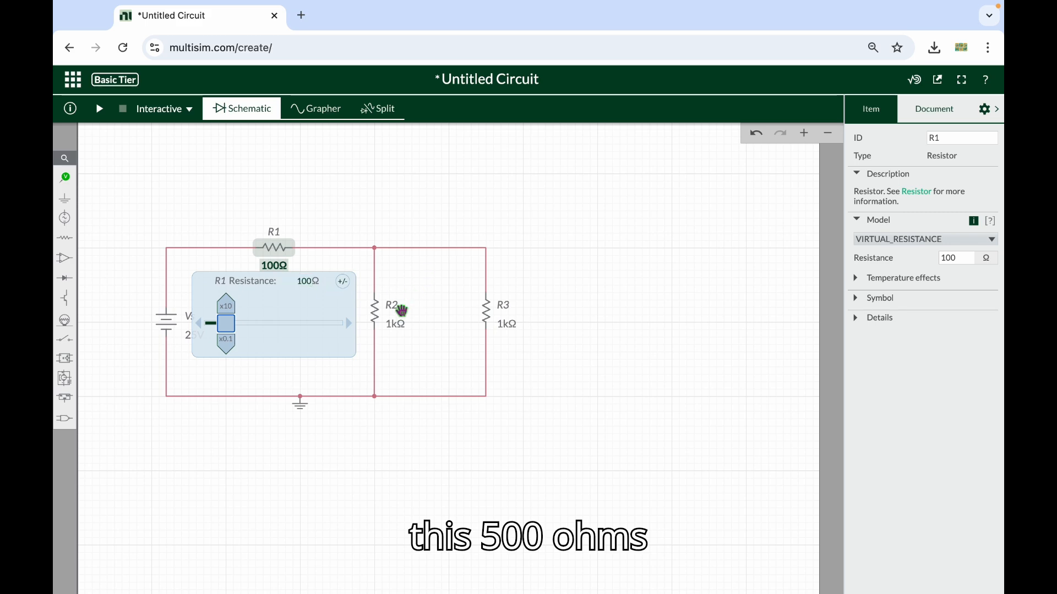
Set the resistance of R2 to 500 Ω
{"action": "left_click", "coordinate": [400, 328]}
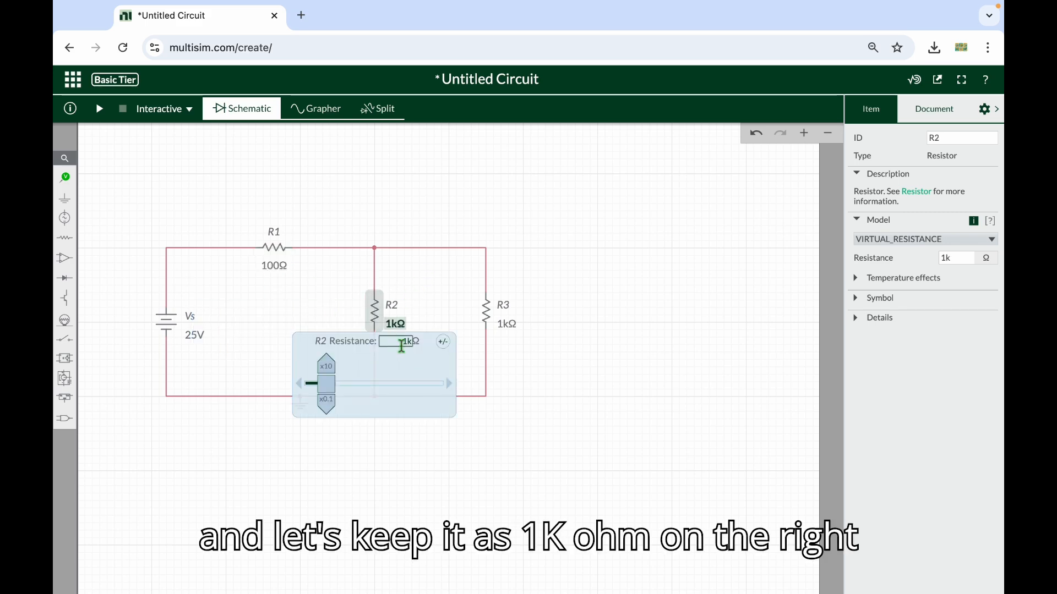
{"action": "type", "text": "500"}
{"action": "left_click", "coordinate": [566, 348]}
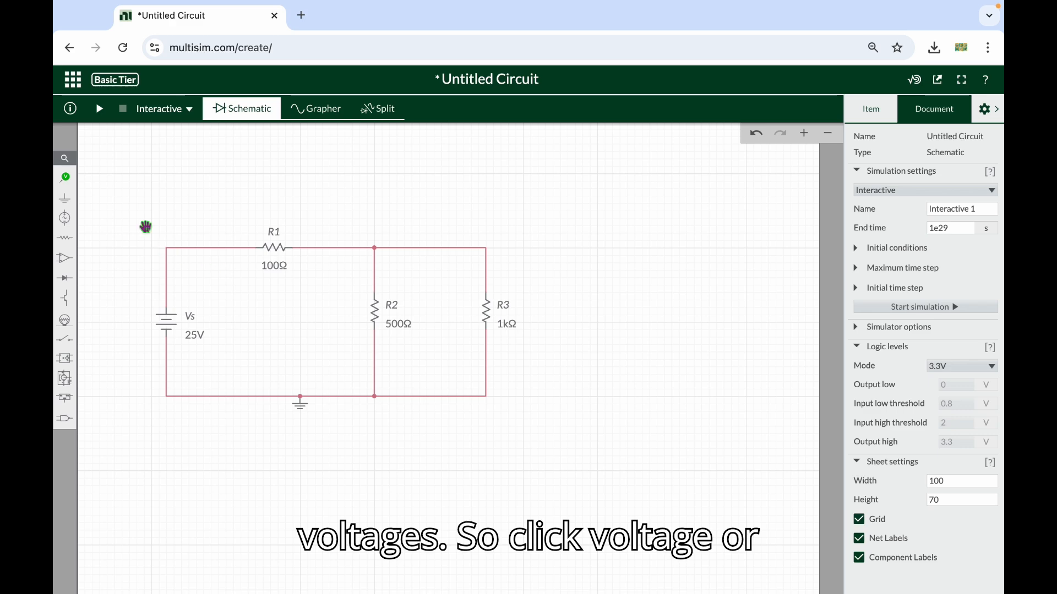
Place a voltage probe on the wire corner above the Vs source and name the probe Vs
{"action": "left_click", "coordinate": [64, 179]}
{"action": "left_click", "coordinate": [67, 179]}
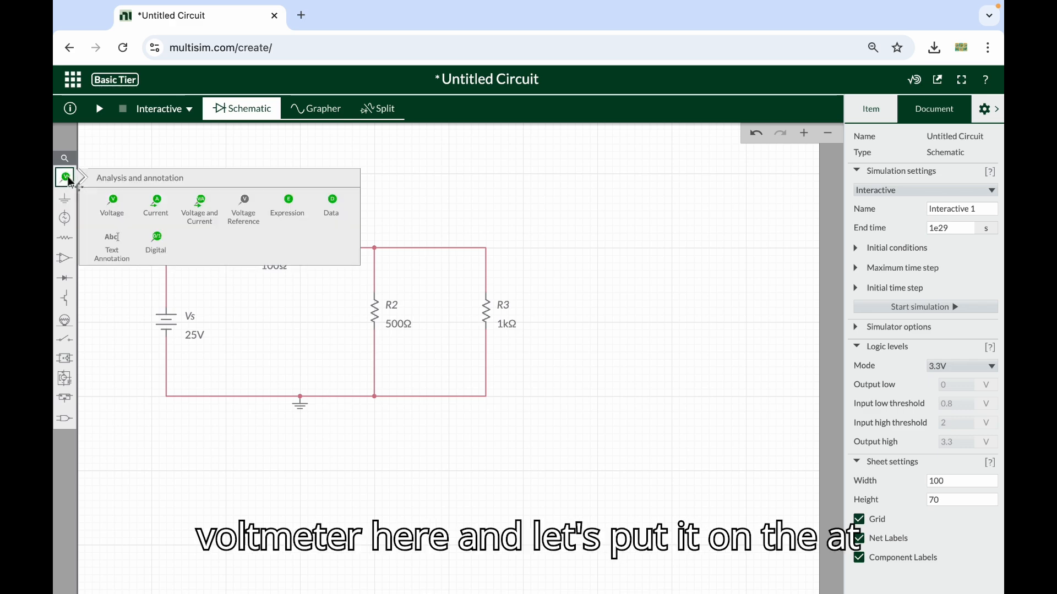
{"action": "left_click", "coordinate": [105, 203]}
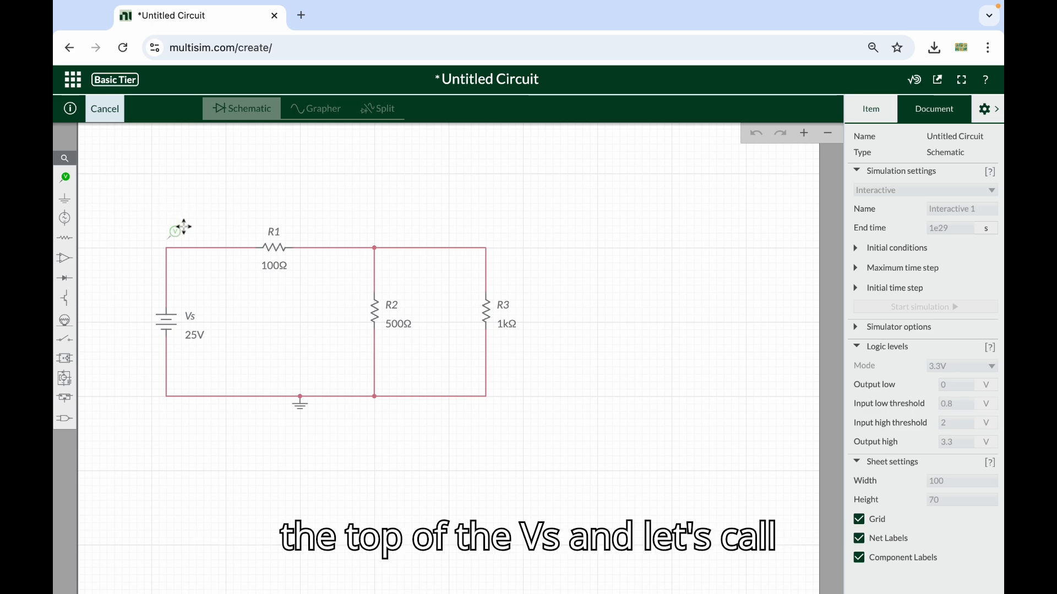
{"action": "left_click", "coordinate": [183, 231]}
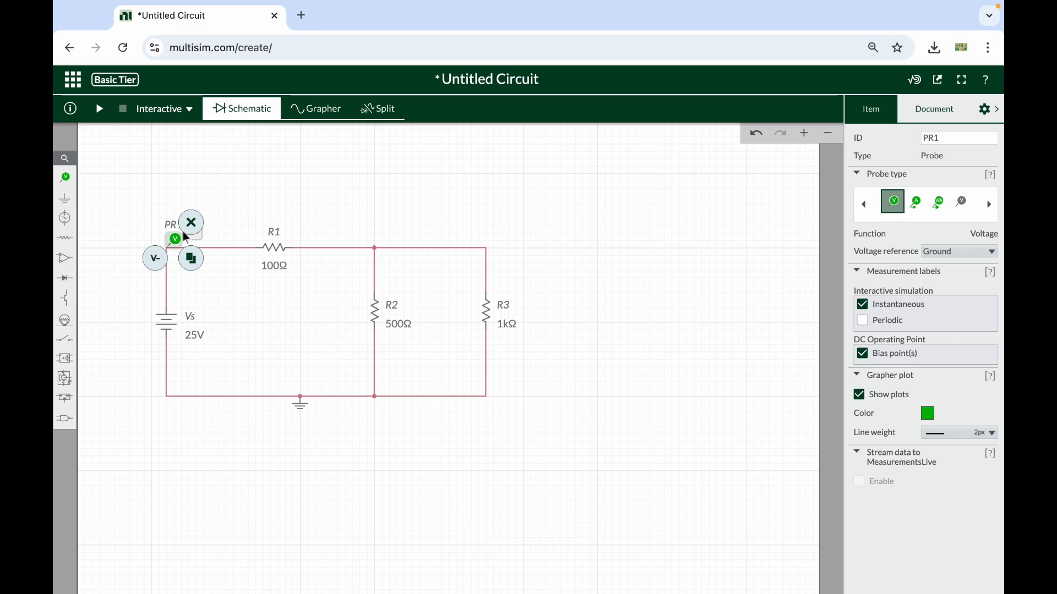
{"action": "double_click", "coordinate": [963, 138]}
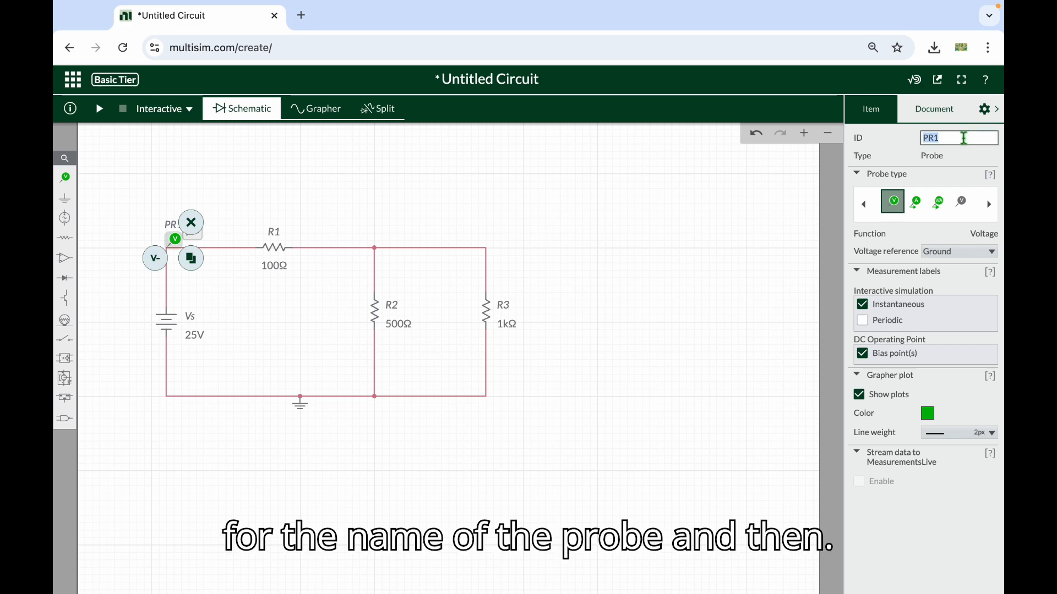
{"action": "type", "text": "Vs"}
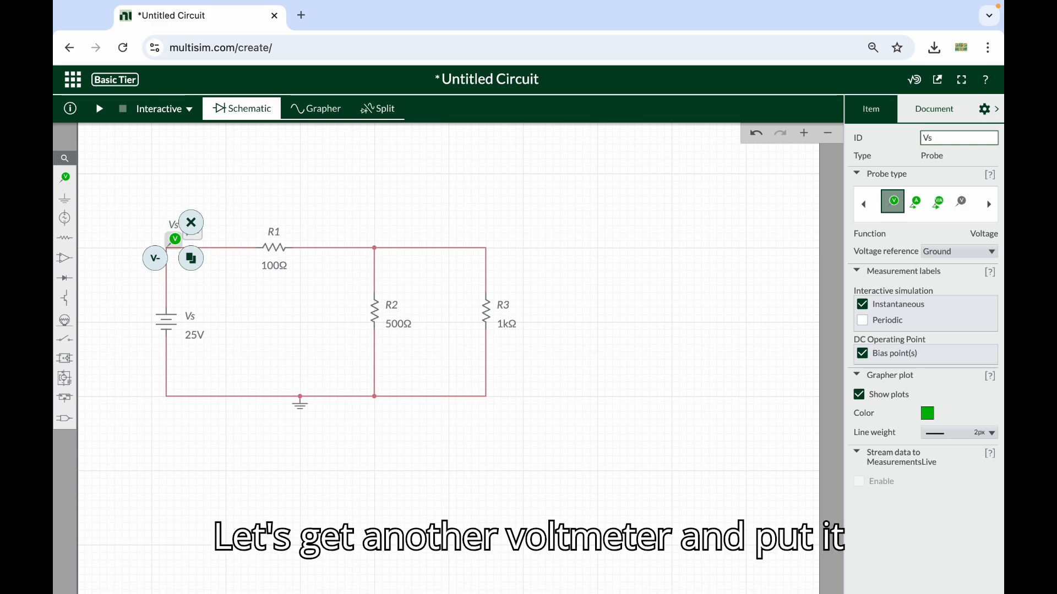
Place a voltage probe on the wire just left of R1 and a voltage reference just right of R1
{"action": "left_click", "coordinate": [66, 176]}
{"action": "left_click", "coordinate": [104, 205]}
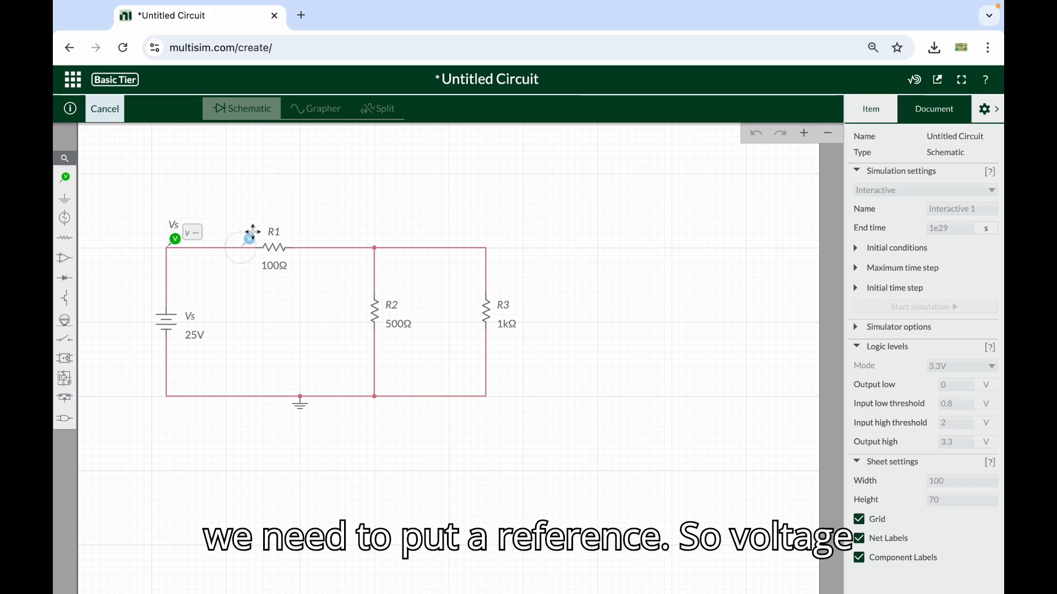
{"action": "left_click", "coordinate": [251, 236]}
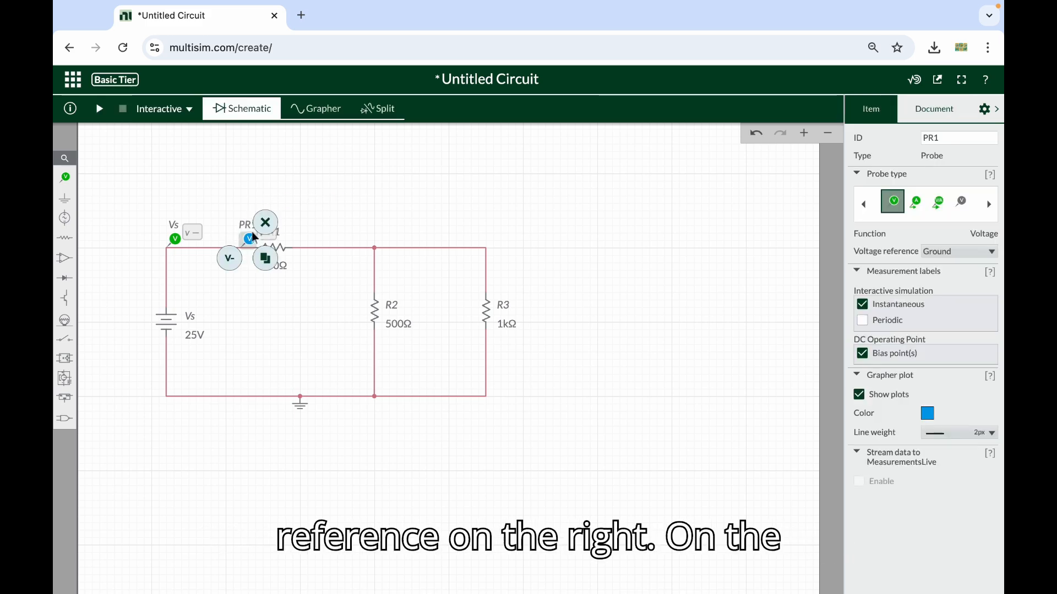
{"action": "left_click", "coordinate": [64, 176]}
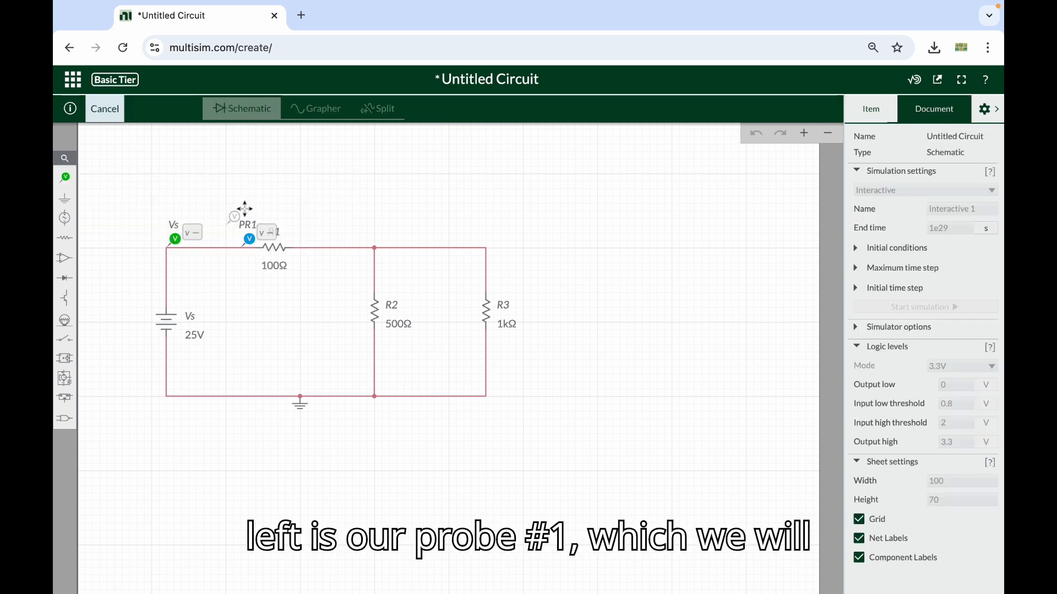
{"action": "left_click", "coordinate": [207, 204]}
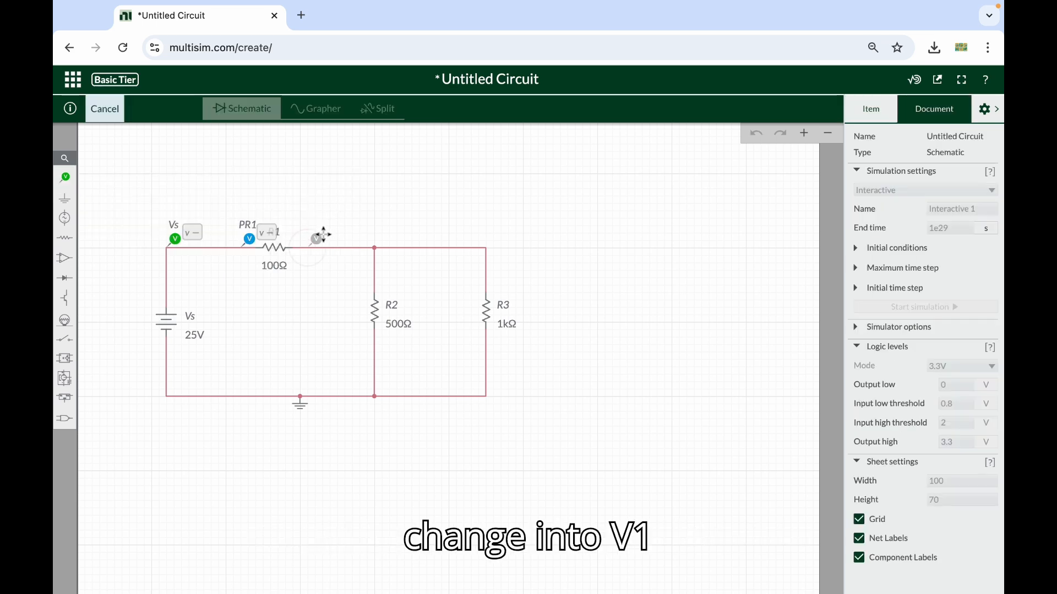
{"action": "left_click", "coordinate": [319, 237]}
Rename the voltage probe left of R1 as V1
{"action": "left_click", "coordinate": [249, 240]}
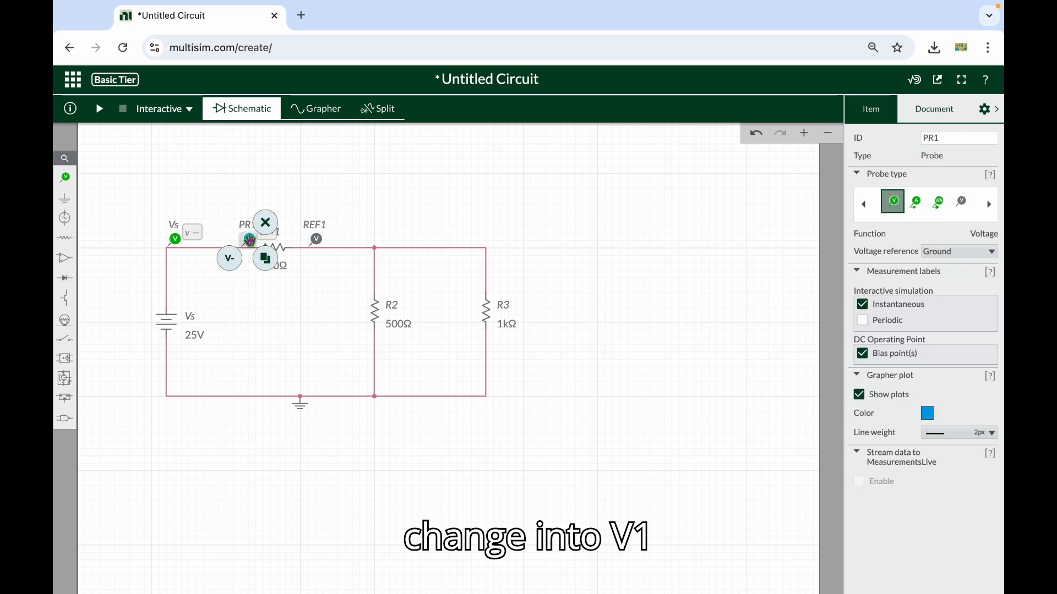
{"action": "left_click", "coordinate": [958, 139]}
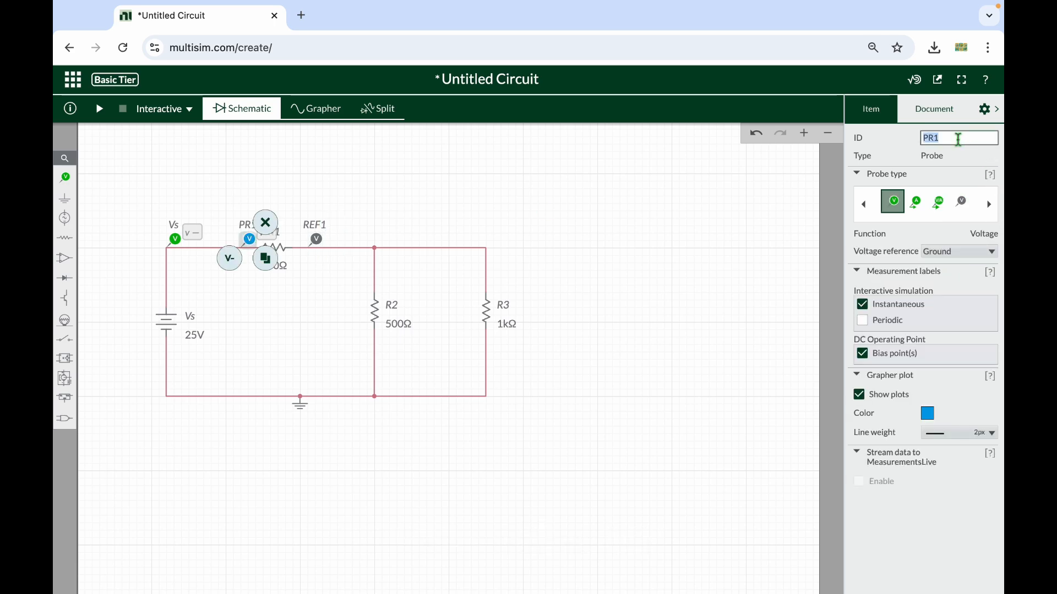
{"action": "type", "text": "V1"}
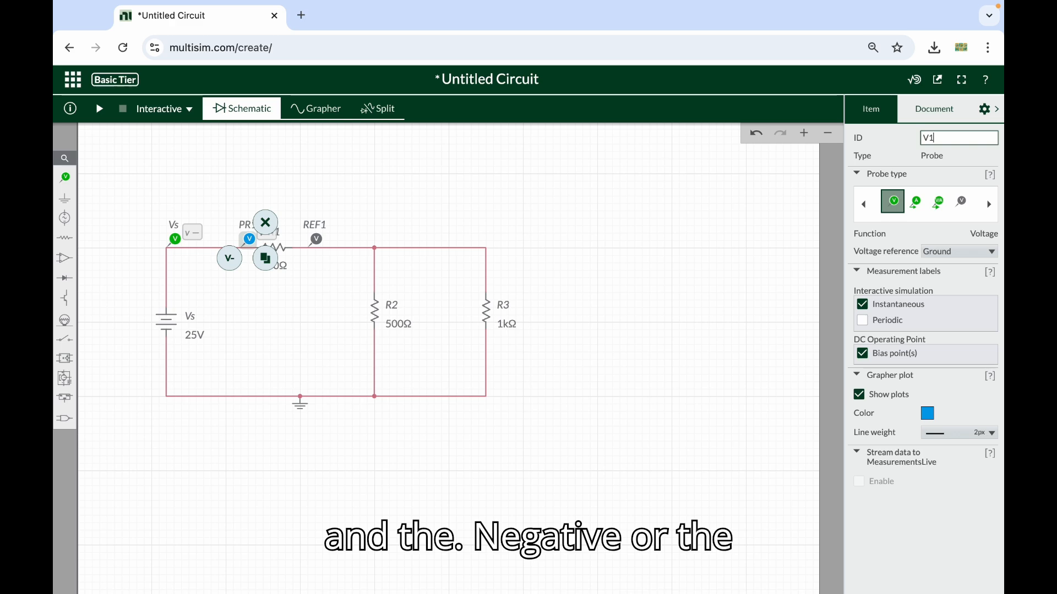
{"action": "left_click", "coordinate": [675, 187]}
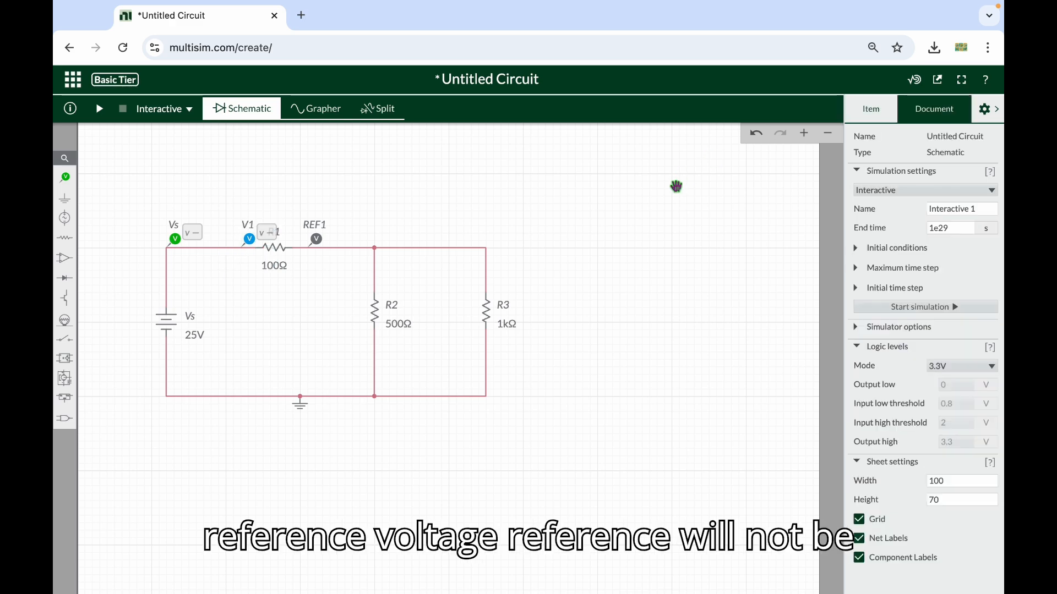
Set the voltage reference of probe V1 to REF1
{"action": "left_click", "coordinate": [246, 239]}
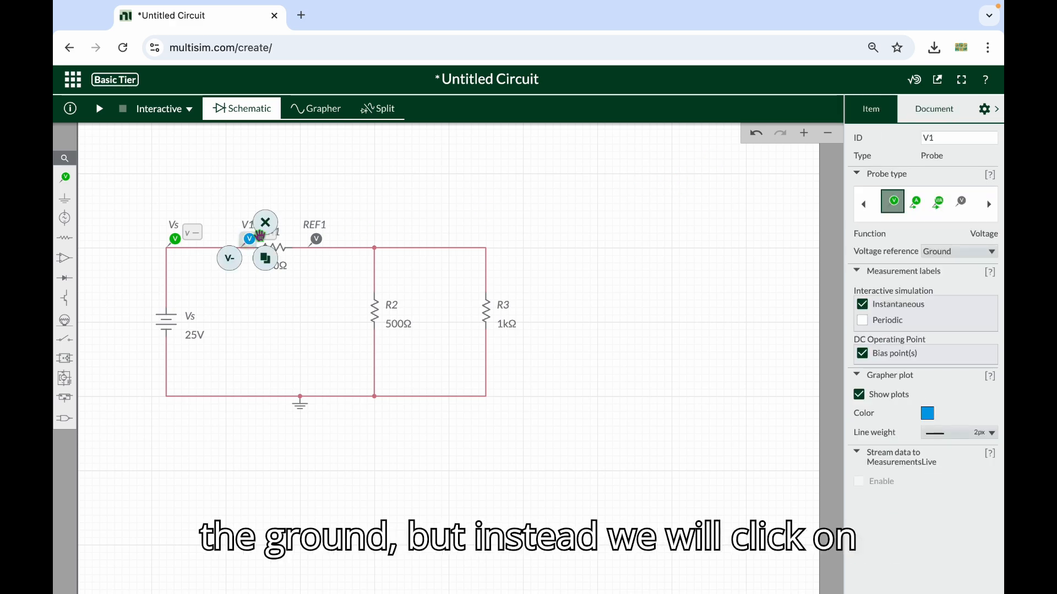
{"action": "left_click", "coordinate": [958, 253]}
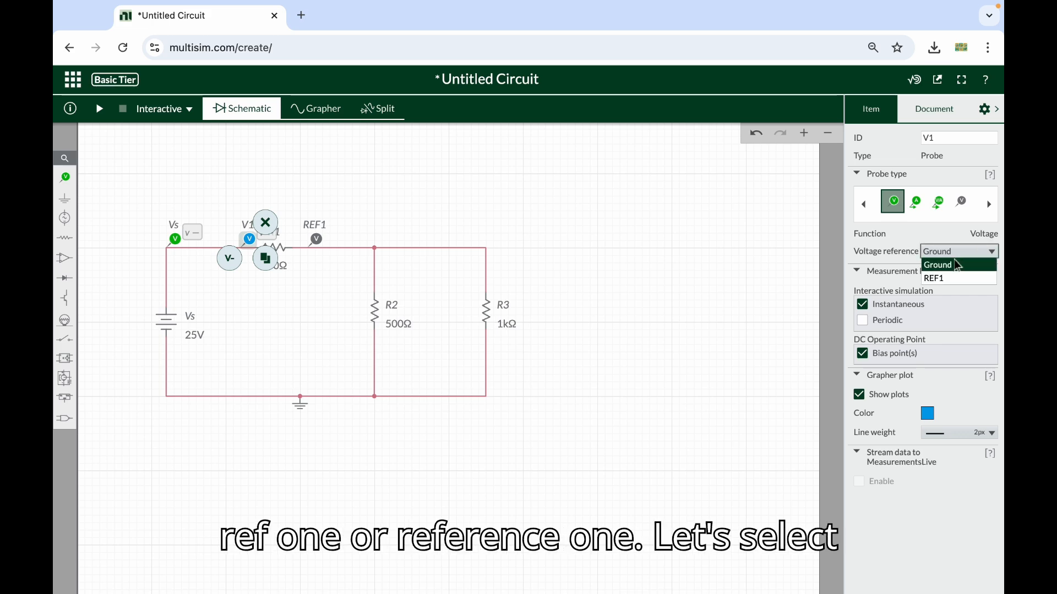
{"action": "left_click", "coordinate": [947, 278]}
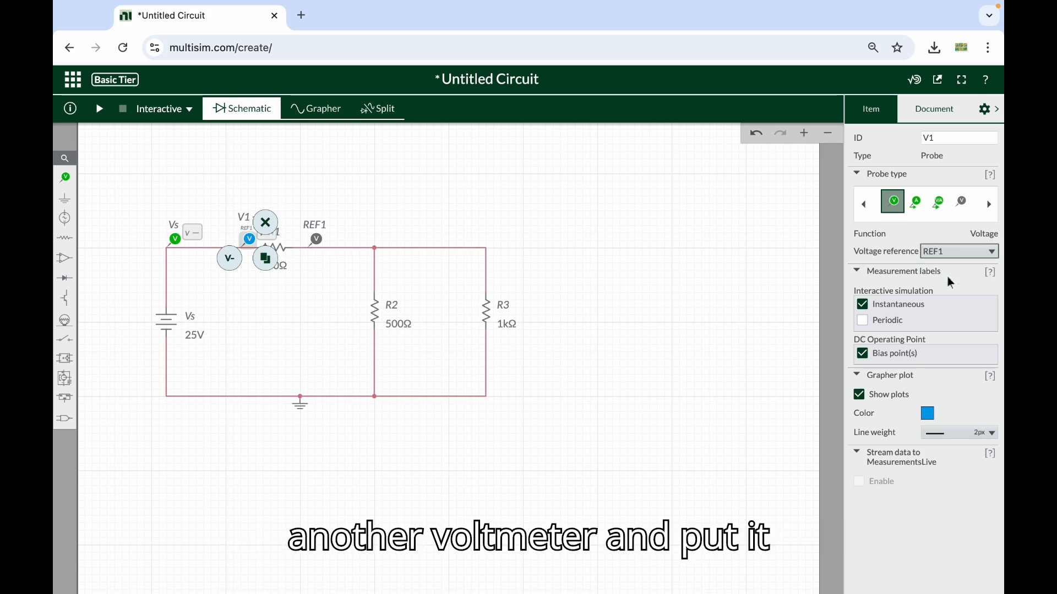
{"action": "left_click", "coordinate": [660, 263]}
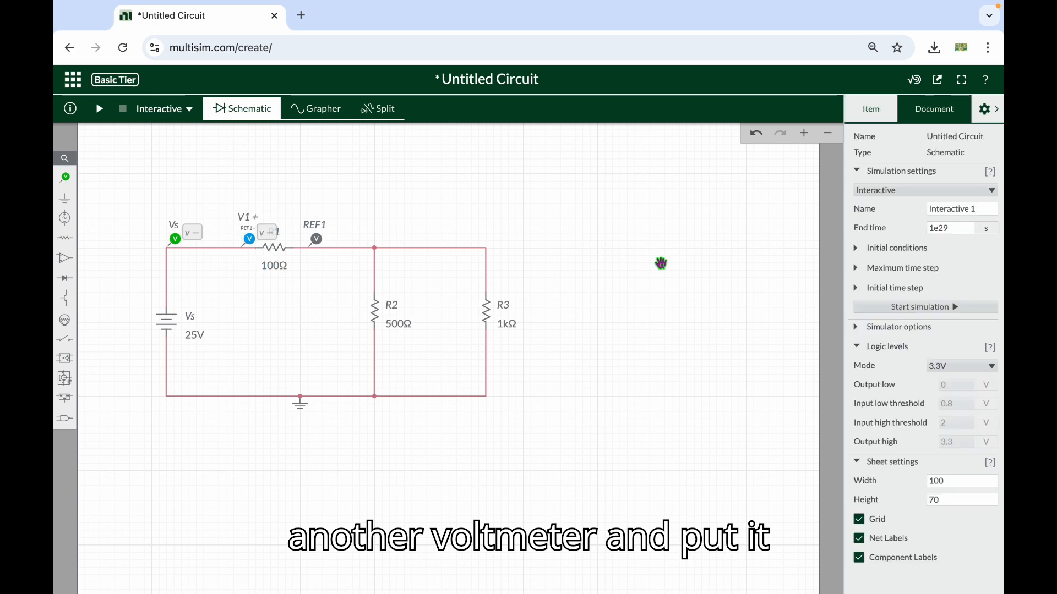
Place a voltage probe on the junction above R2
{"action": "left_click", "coordinate": [64, 177]}
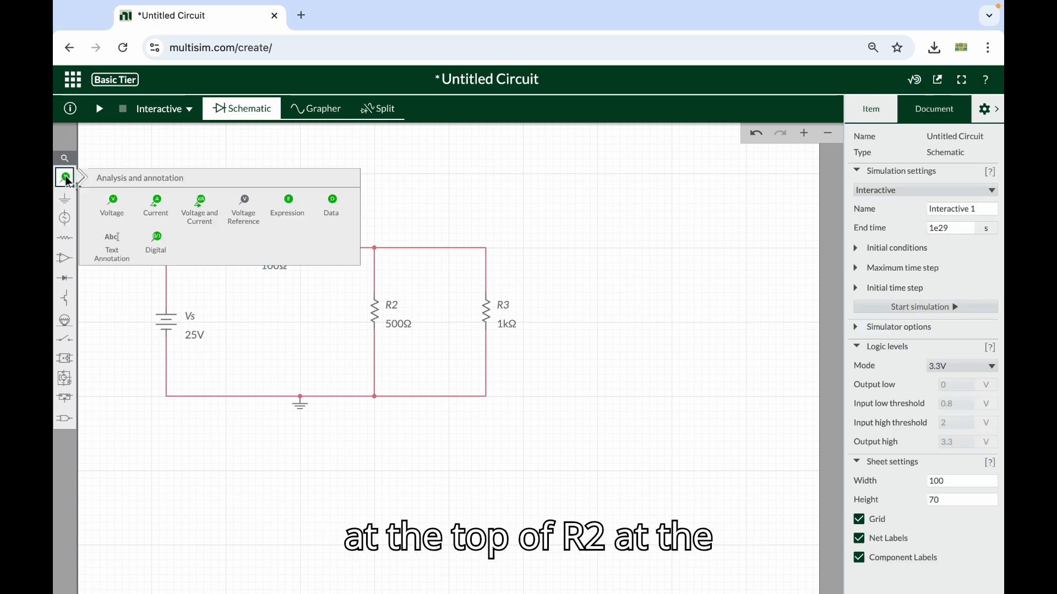
{"action": "left_click", "coordinate": [103, 202]}
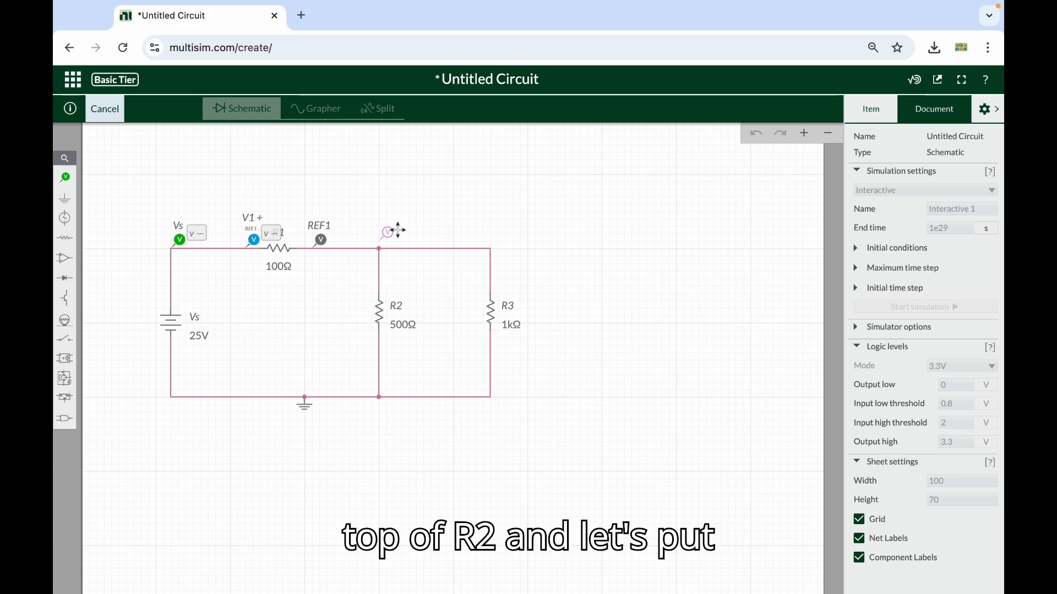
{"action": "left_click", "coordinate": [397, 232]}
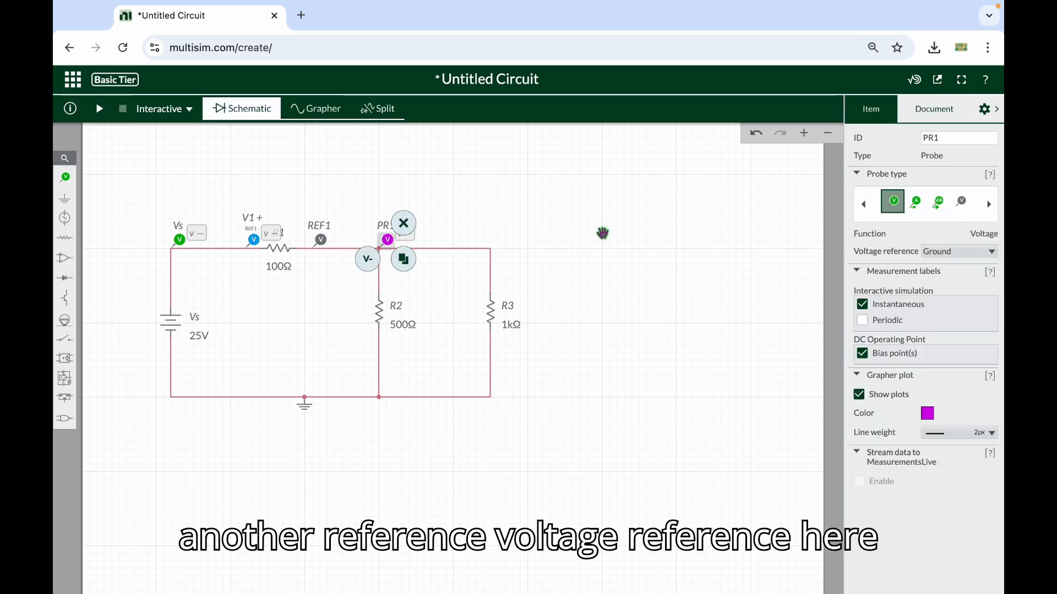
{"action": "left_click", "coordinate": [65, 178]}
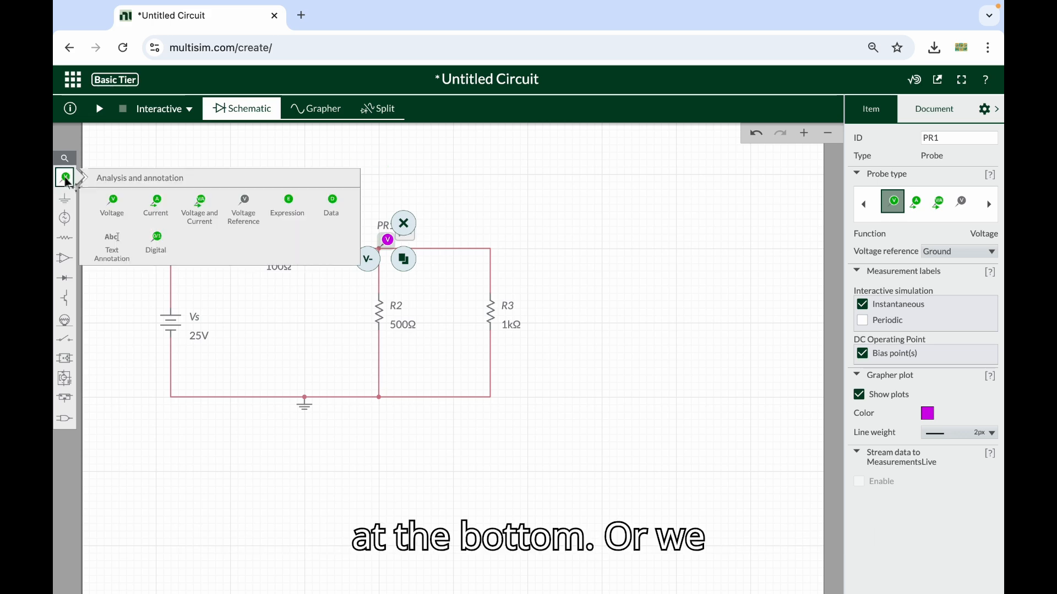
{"action": "left_click", "coordinate": [240, 203]}
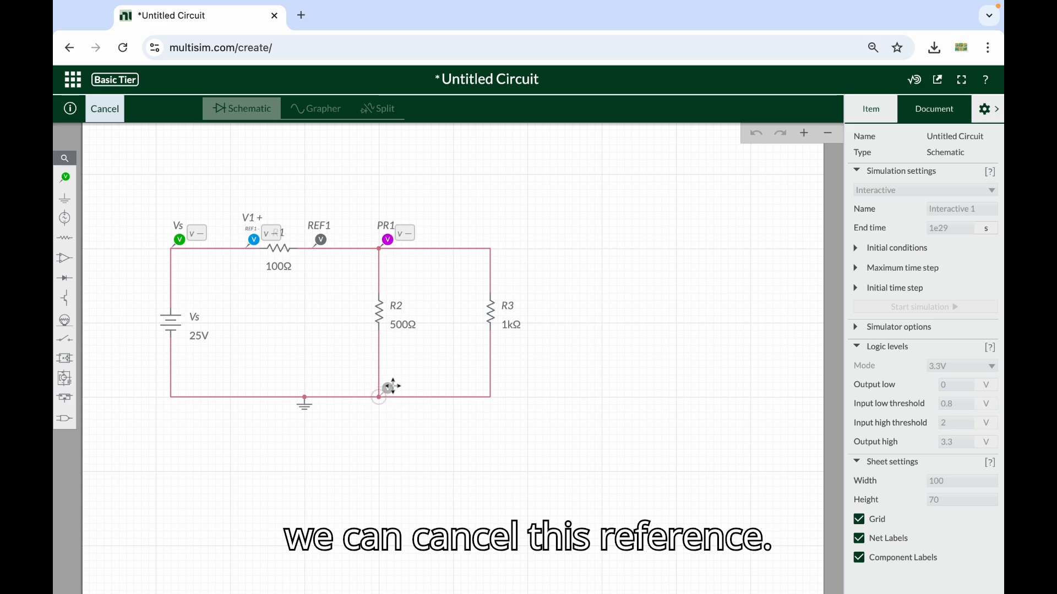
{"action": "left_click", "coordinate": [445, 360]}
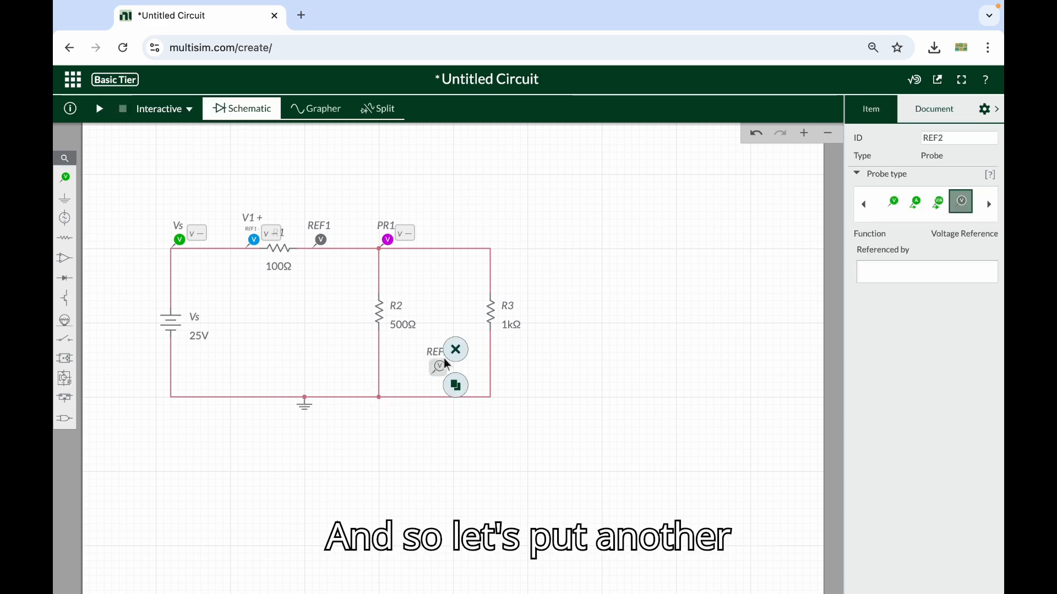
{"action": "left_click", "coordinate": [457, 349]}
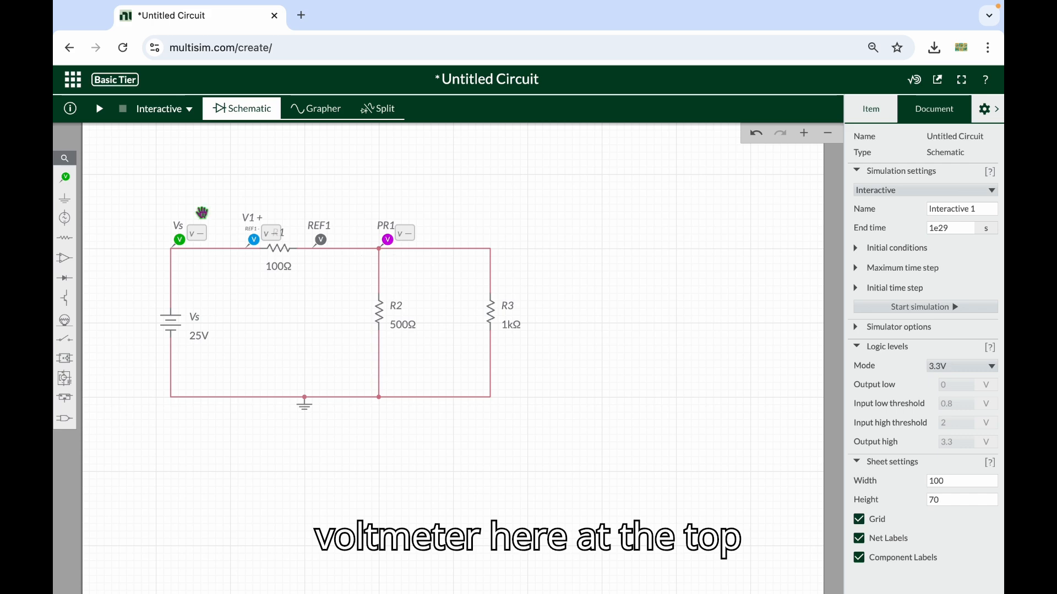
Place a voltage probe on the corner of the wire above R3
{"action": "left_click", "coordinate": [70, 181]}
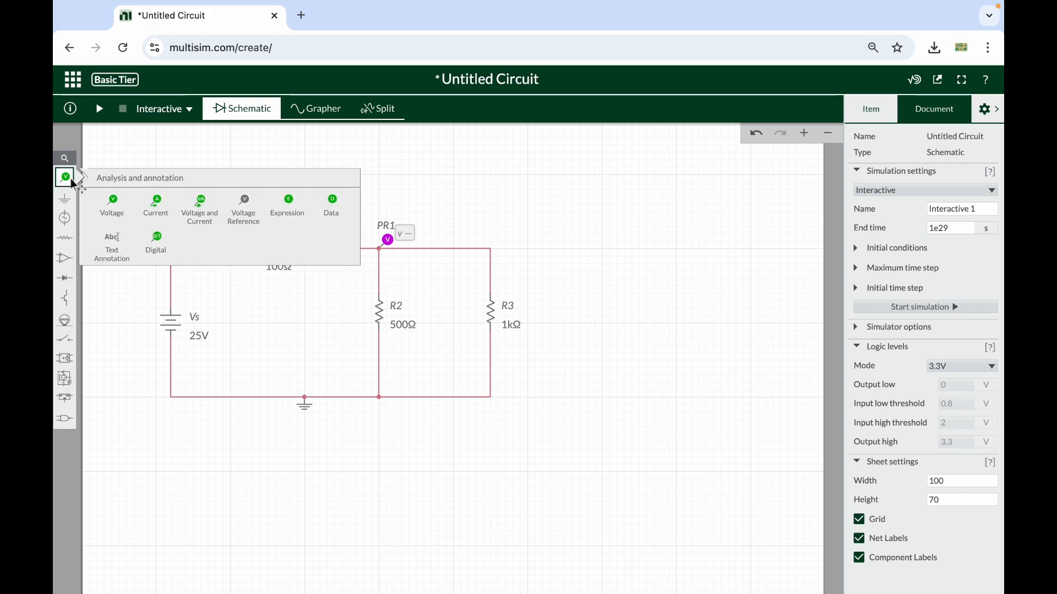
{"action": "left_click", "coordinate": [120, 200]}
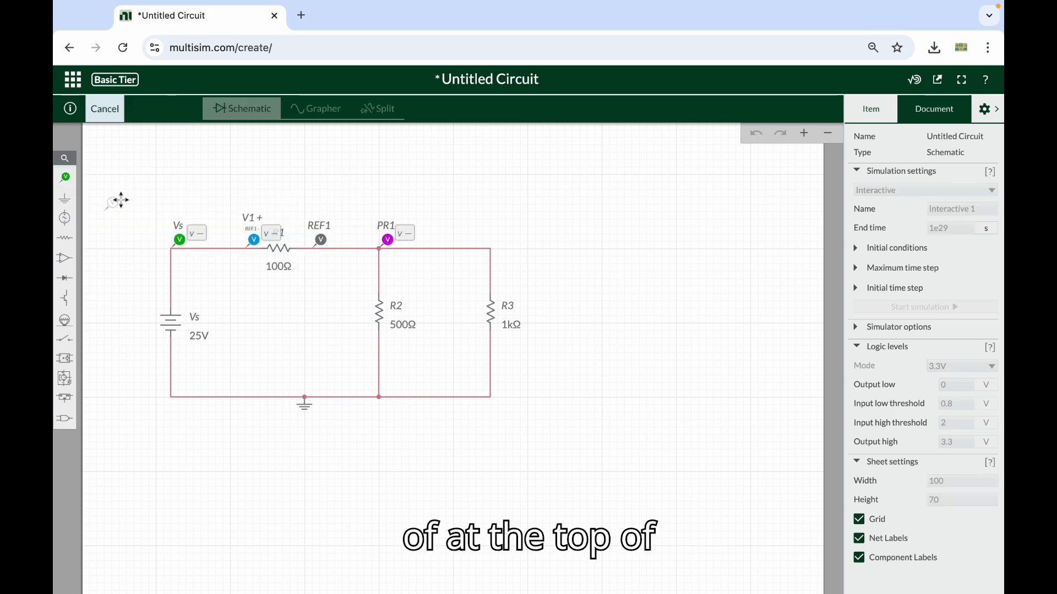
{"action": "left_click", "coordinate": [508, 234]}
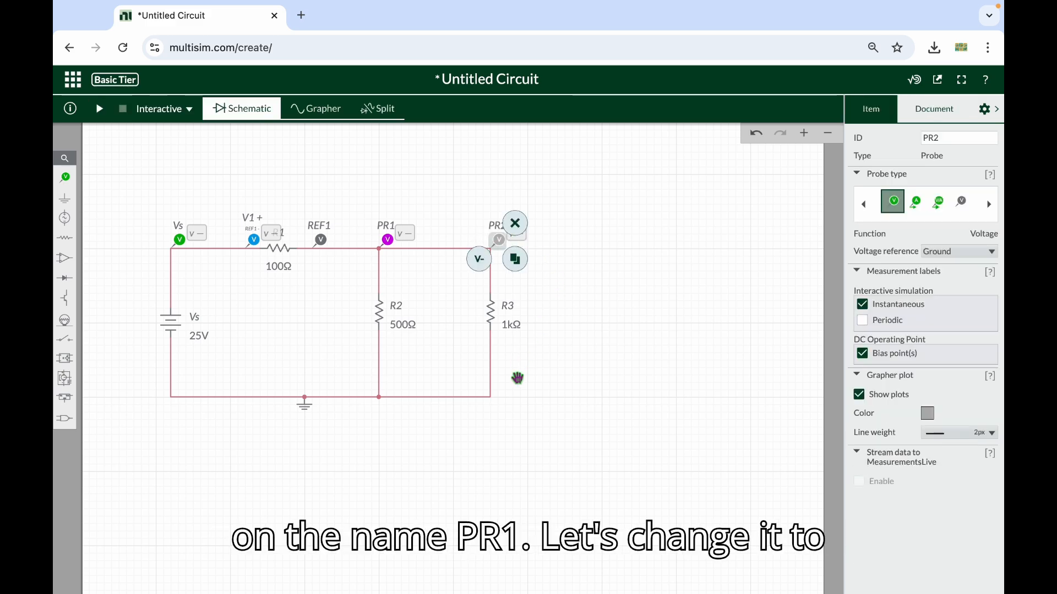
Rename the voltage probe on the junction above R2 as V2
{"action": "left_click", "coordinate": [388, 240]}
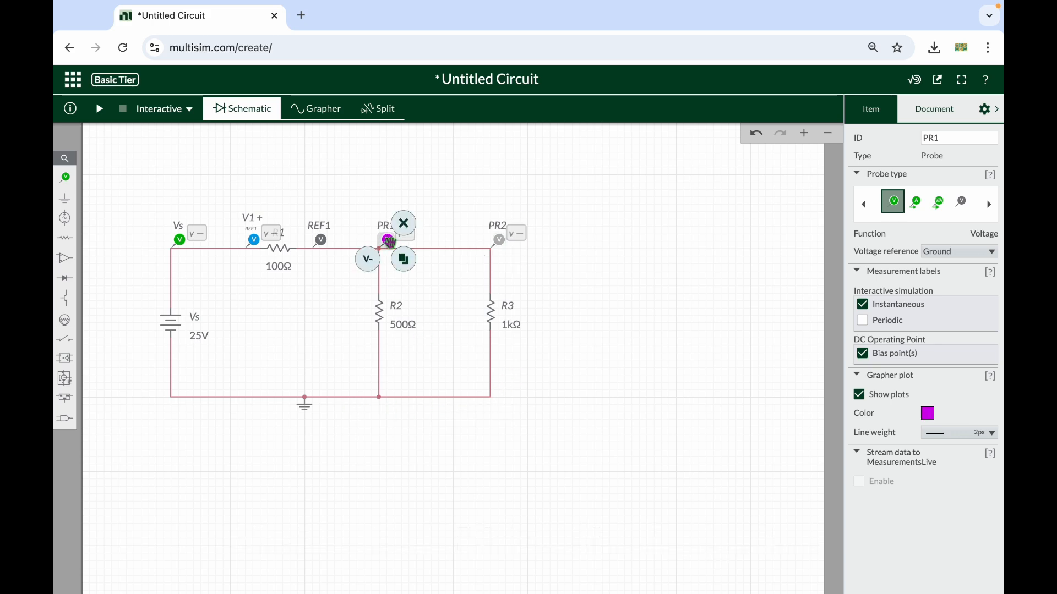
{"action": "double_click", "coordinate": [961, 135]}
{"action": "type", "text": "V"}
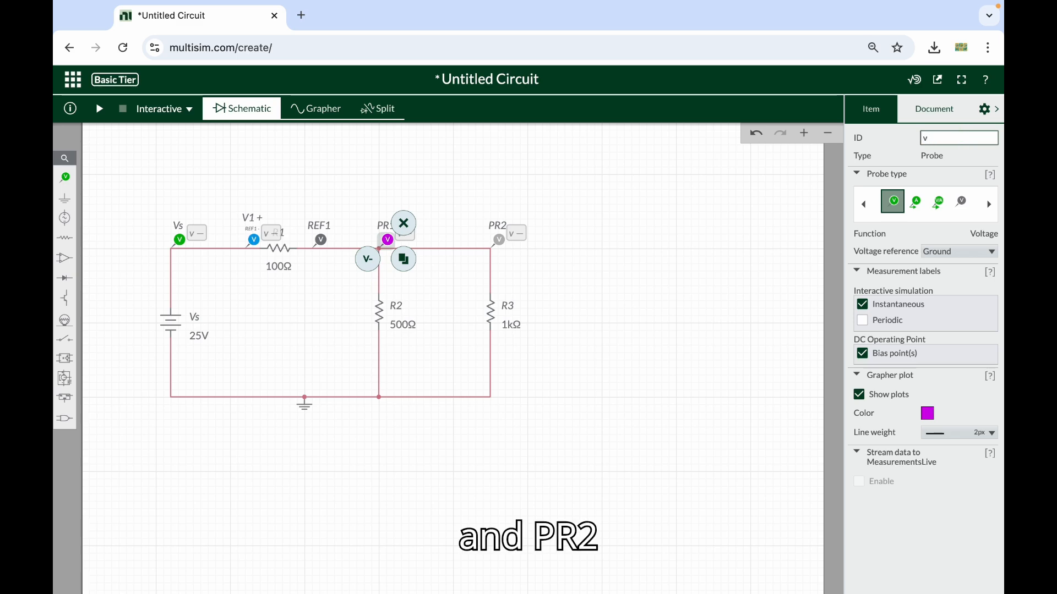
{"action": "key", "text": "BackSpace"}
{"action": "type", "text": "V2"}
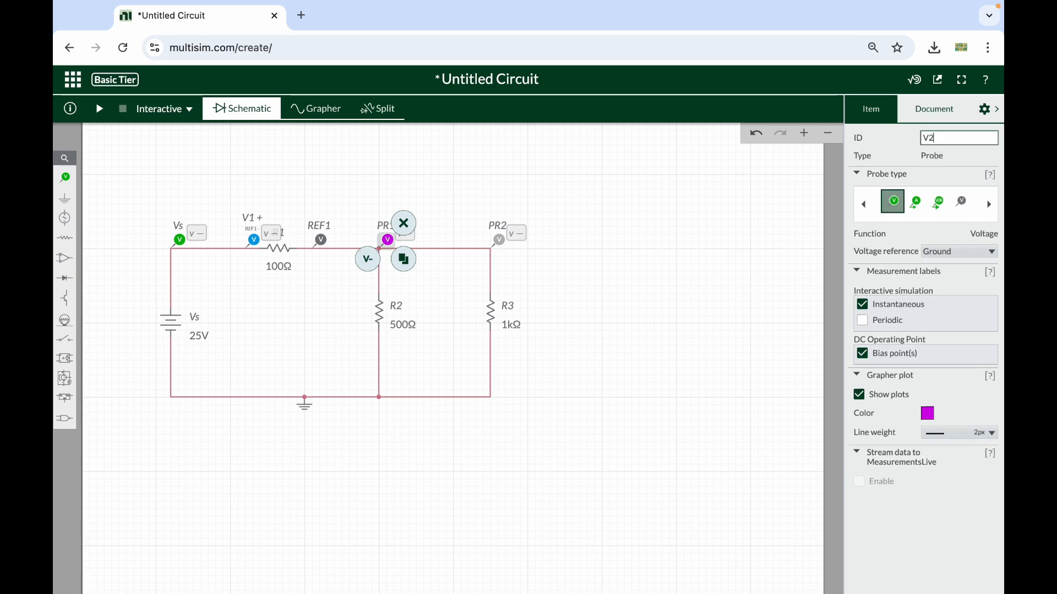
Rename the voltage probe above R3 as V3
{"action": "left_click", "coordinate": [499, 240]}
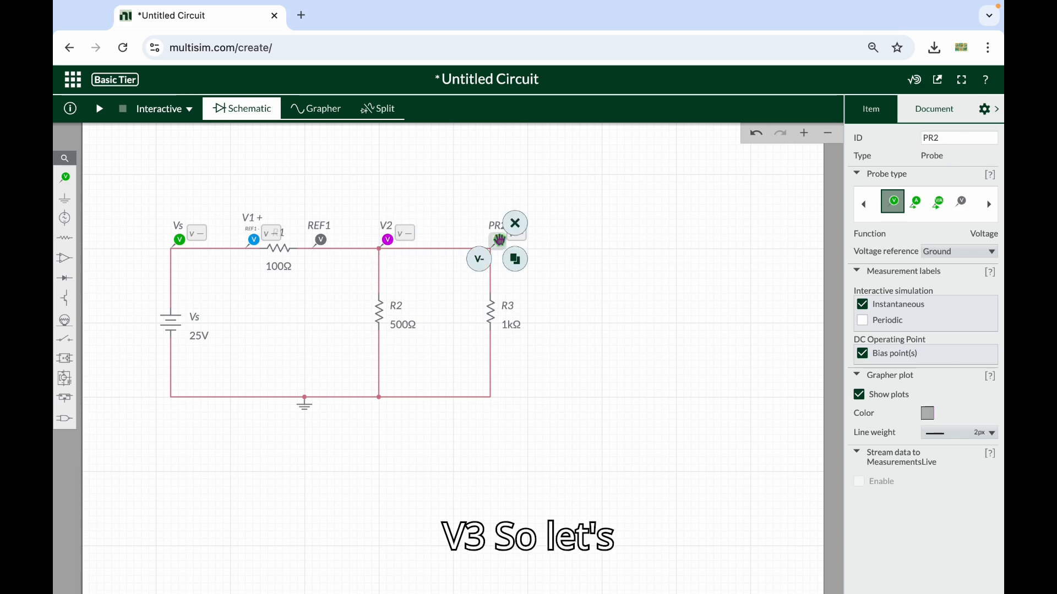
{"action": "double_click", "coordinate": [933, 138]}
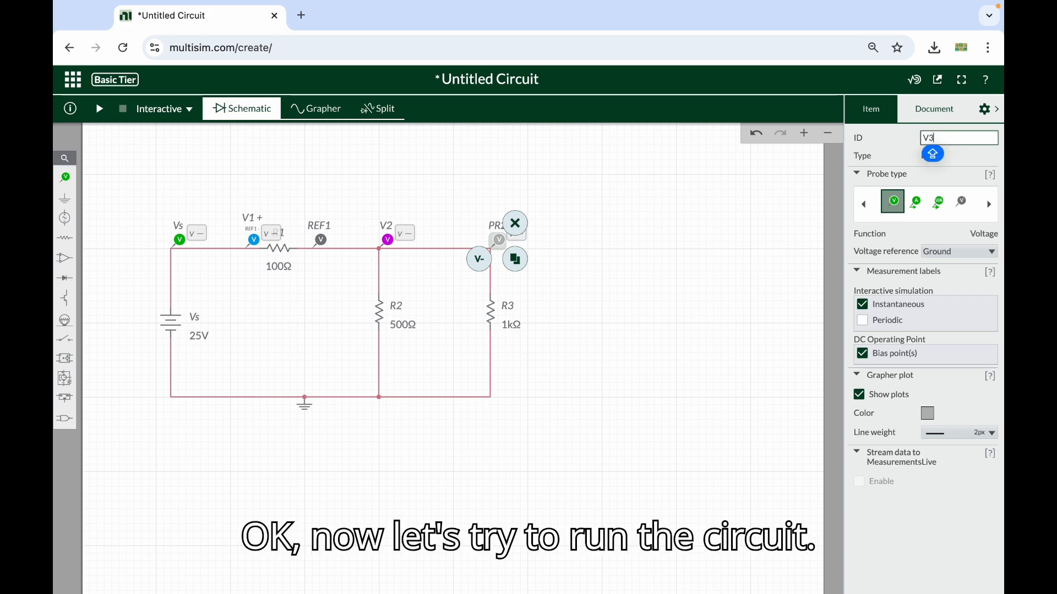
{"action": "left_click", "coordinate": [609, 337]}
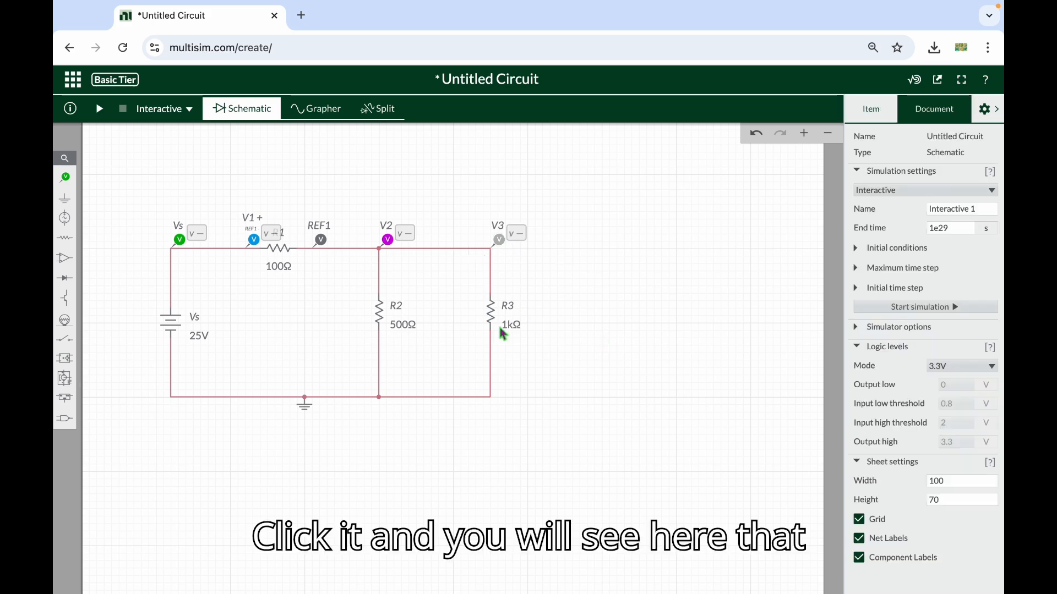
Run the interactive simulation to read the voltages at all voltage probes, and stop it after reading
{"action": "left_click", "coordinate": [100, 109]}
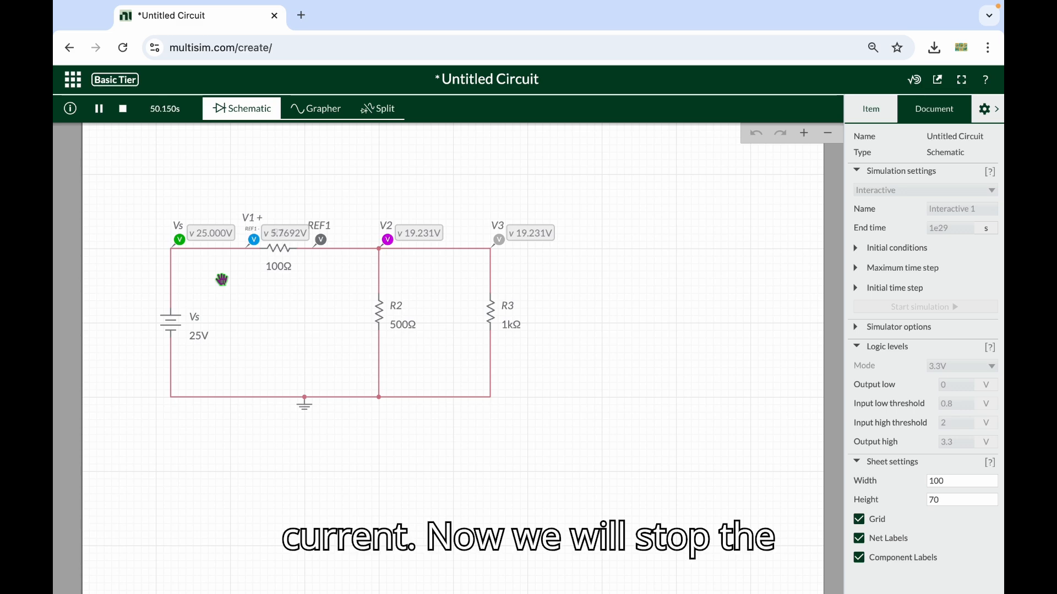
{"action": "left_click", "coordinate": [123, 117]}
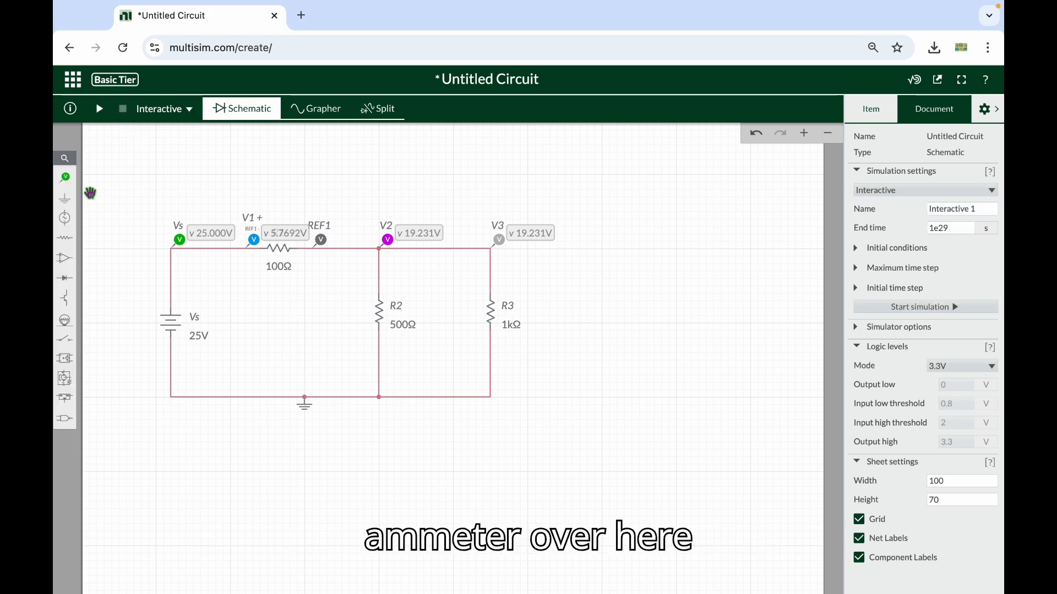
Place a current probe on the wire just above the source Vs and name it IT
{"action": "left_click", "coordinate": [64, 183]}
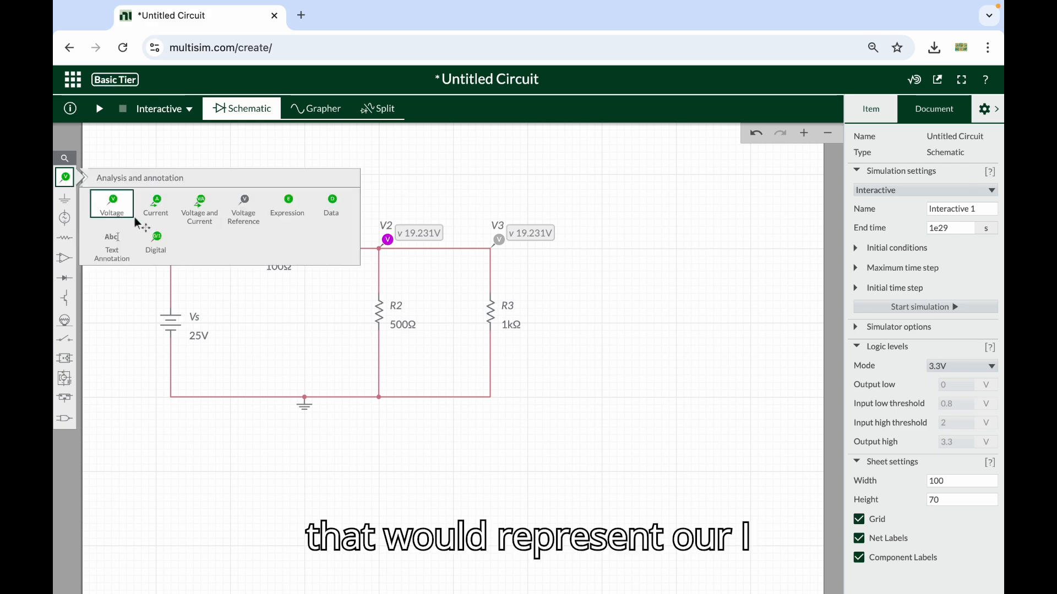
{"action": "left_click", "coordinate": [156, 205]}
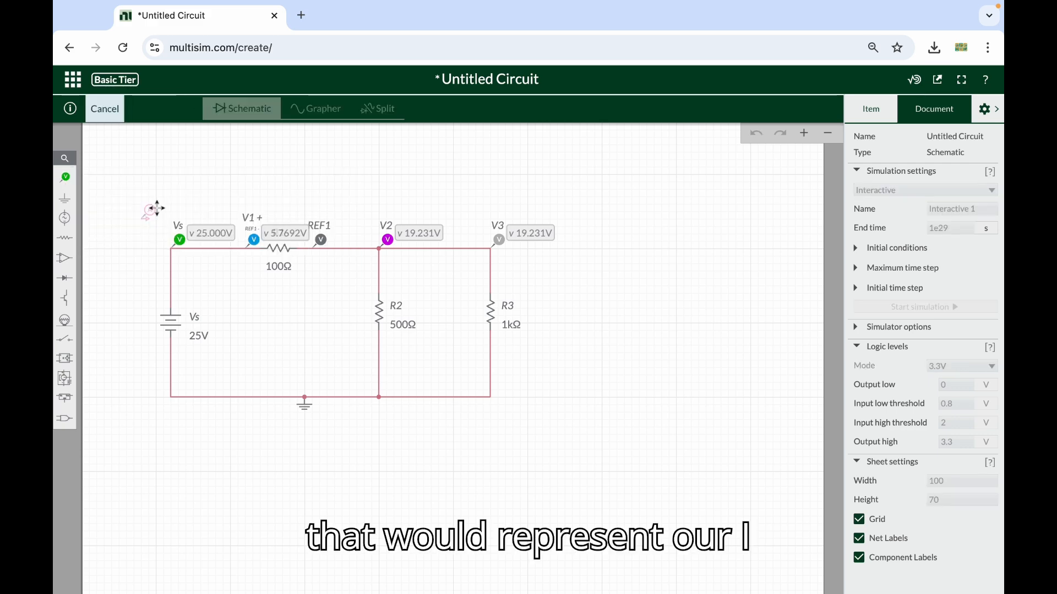
{"action": "left_click", "coordinate": [189, 274]}
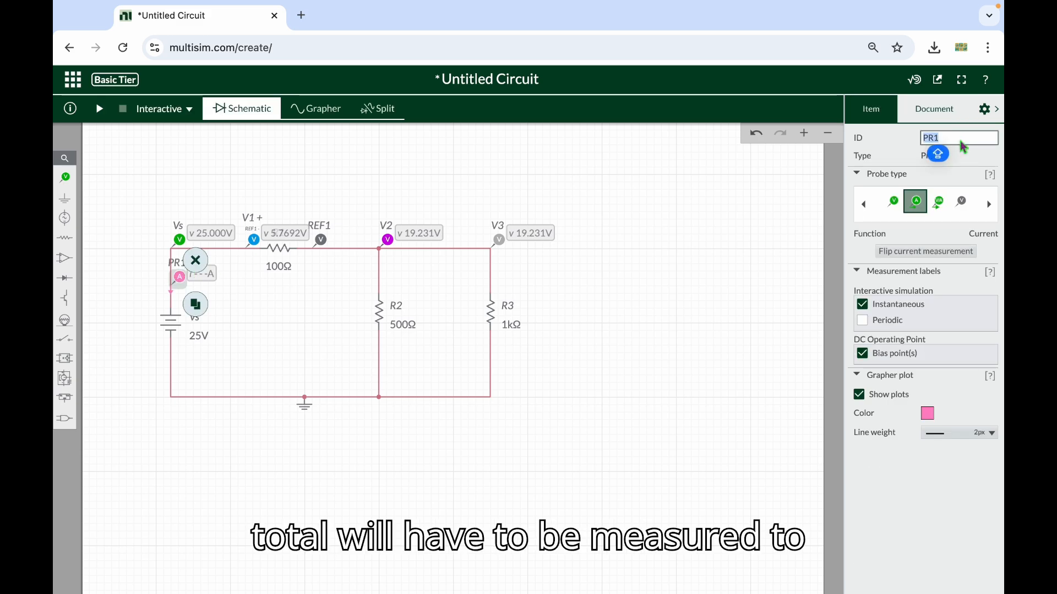
{"action": "type", "text": "IT"}
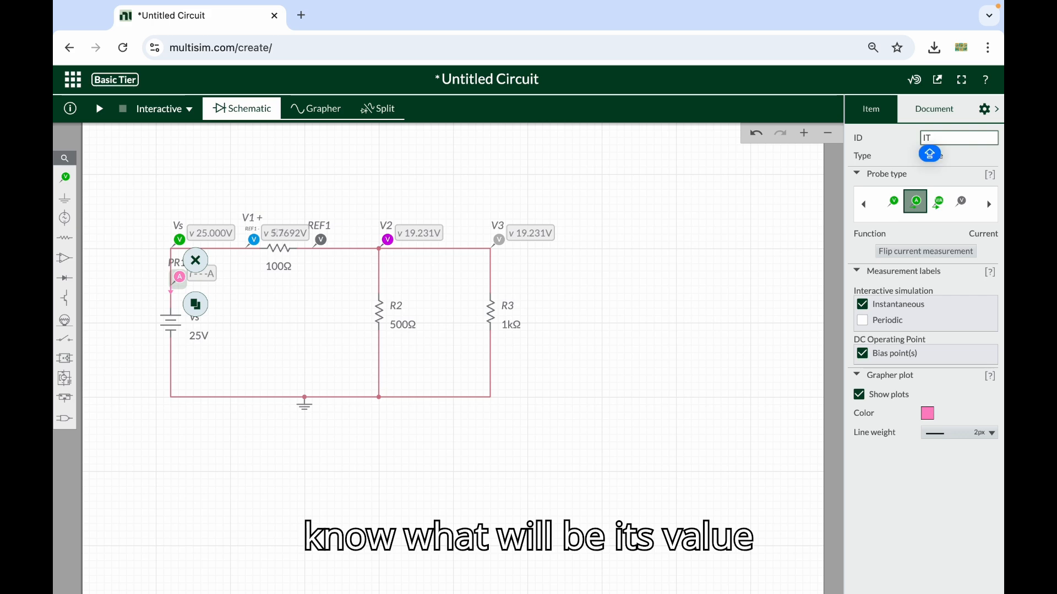
{"action": "key", "text": "Return"}
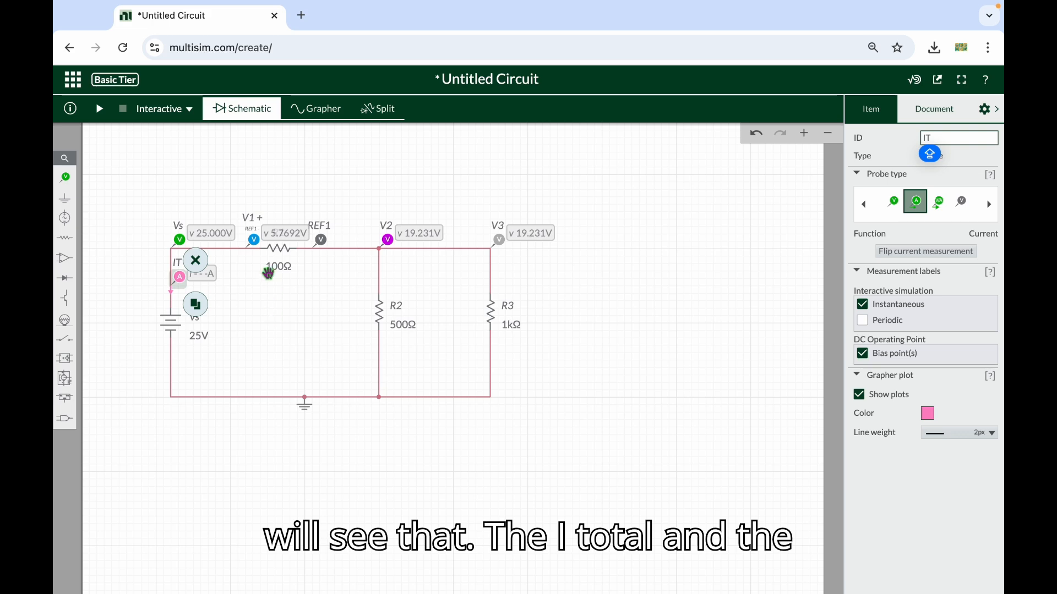
{"action": "left_click", "coordinate": [266, 335]}
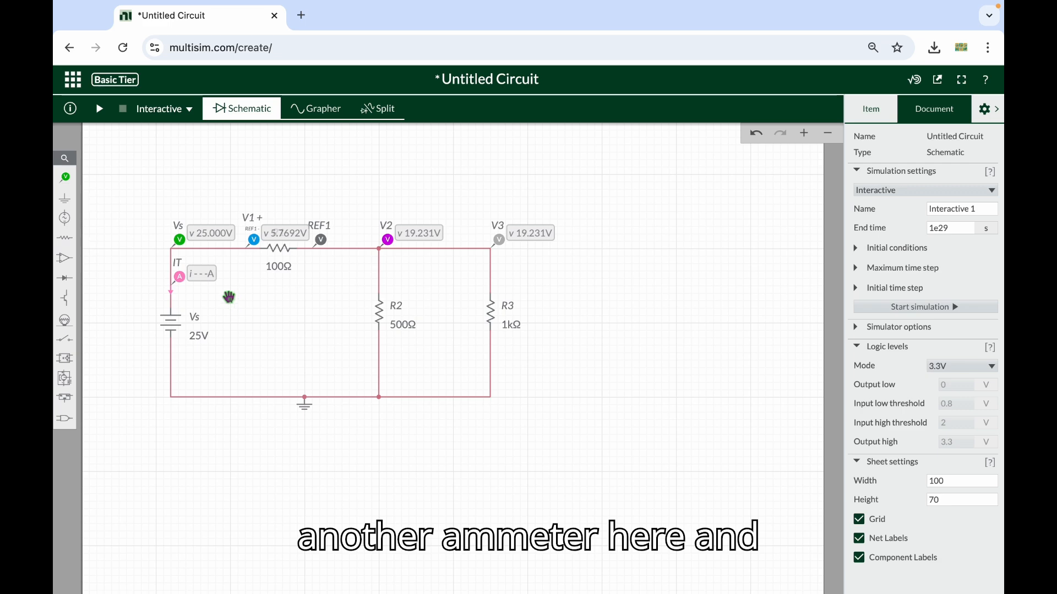
Place a current probe on the wire between REF1 and the junction above R2
{"action": "left_click", "coordinate": [67, 180]}
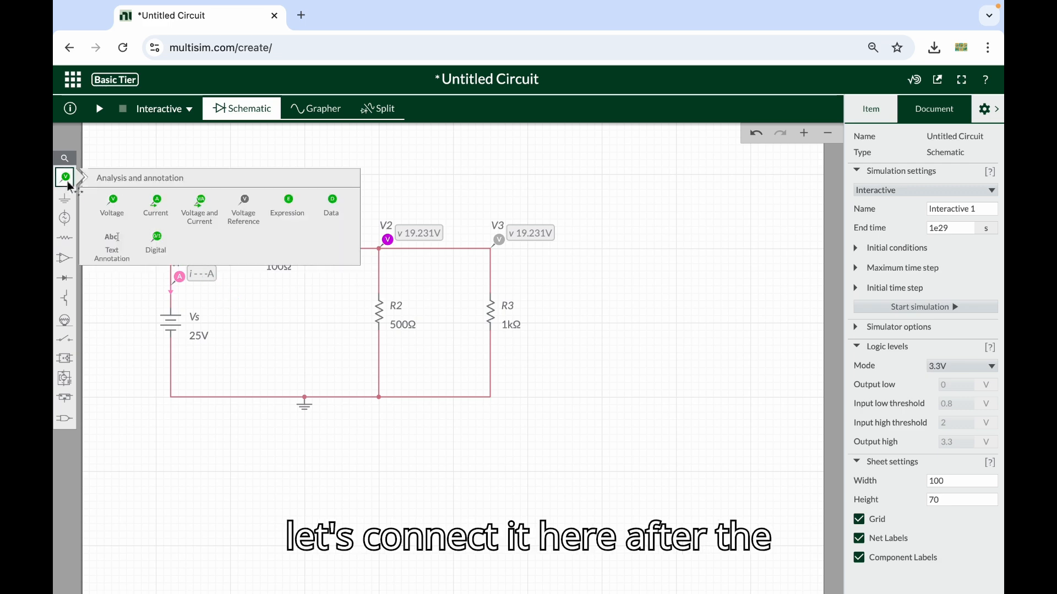
{"action": "left_click", "coordinate": [156, 208]}
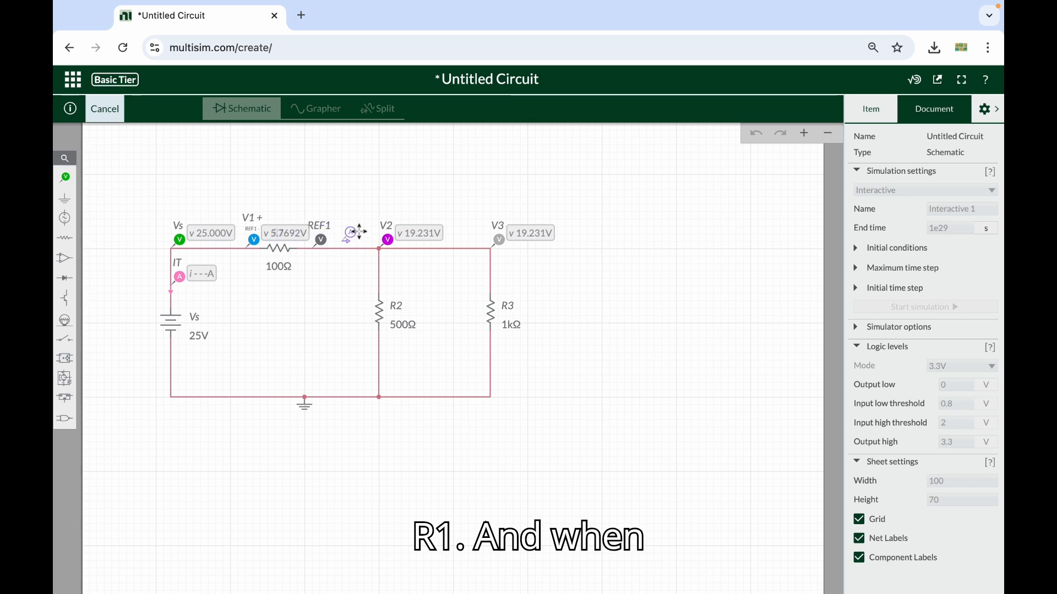
{"action": "left_click", "coordinate": [359, 237]}
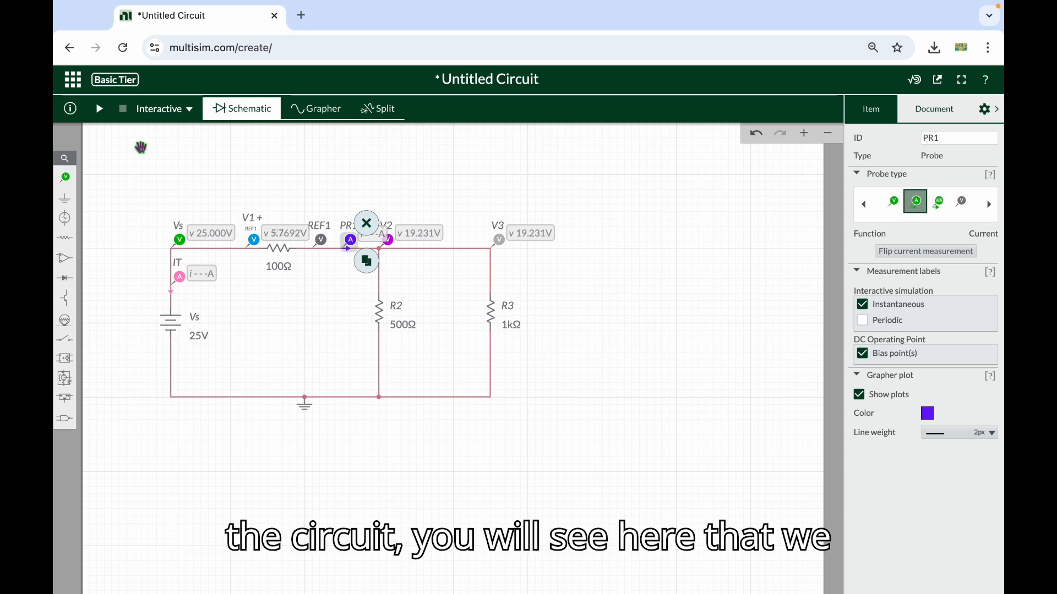
Run the interactive simulation to compare the current at IT with the current after R1, and stop it after reading
{"action": "left_click", "coordinate": [100, 110]}
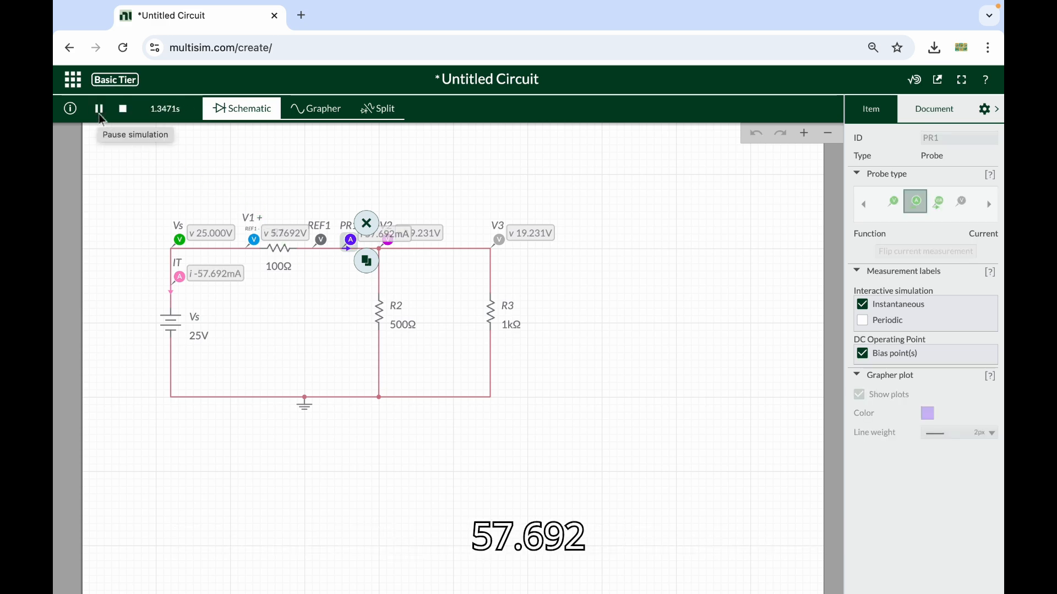
{"action": "left_click", "coordinate": [232, 307]}
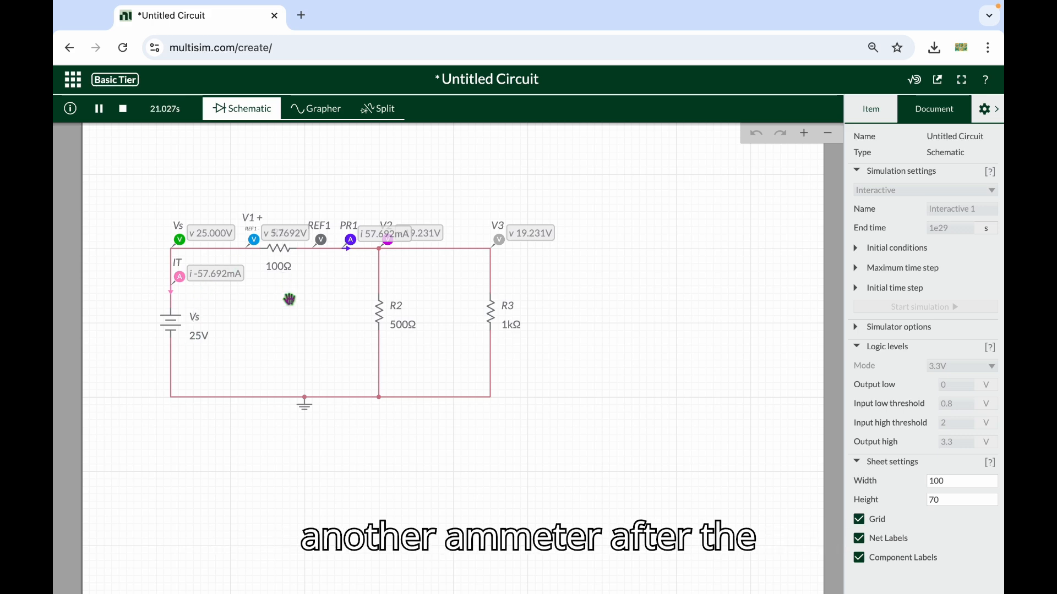
{"action": "left_click", "coordinate": [124, 110]}
Place a current probe on the branch wire just above R2 and name it I2
{"action": "mouse_move", "coordinate": [67, 180]}
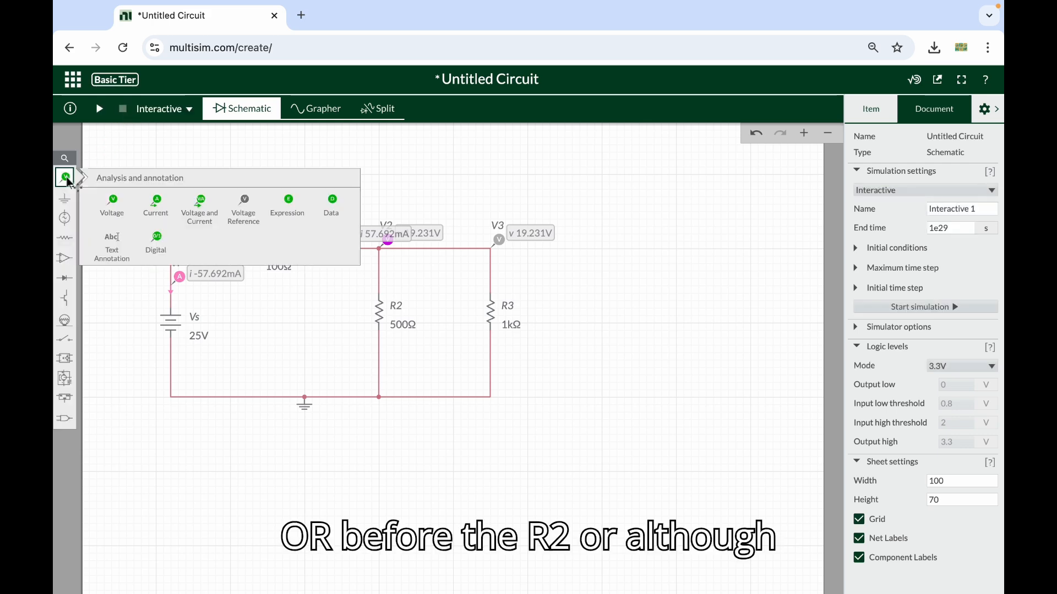
{"action": "left_click", "coordinate": [154, 213]}
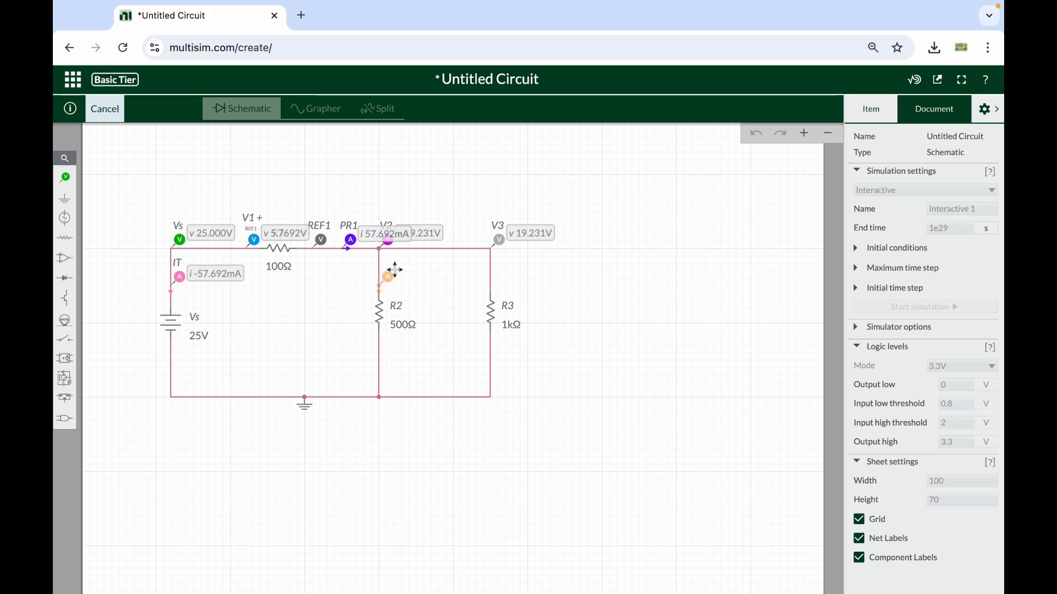
{"action": "left_click", "coordinate": [396, 274]}
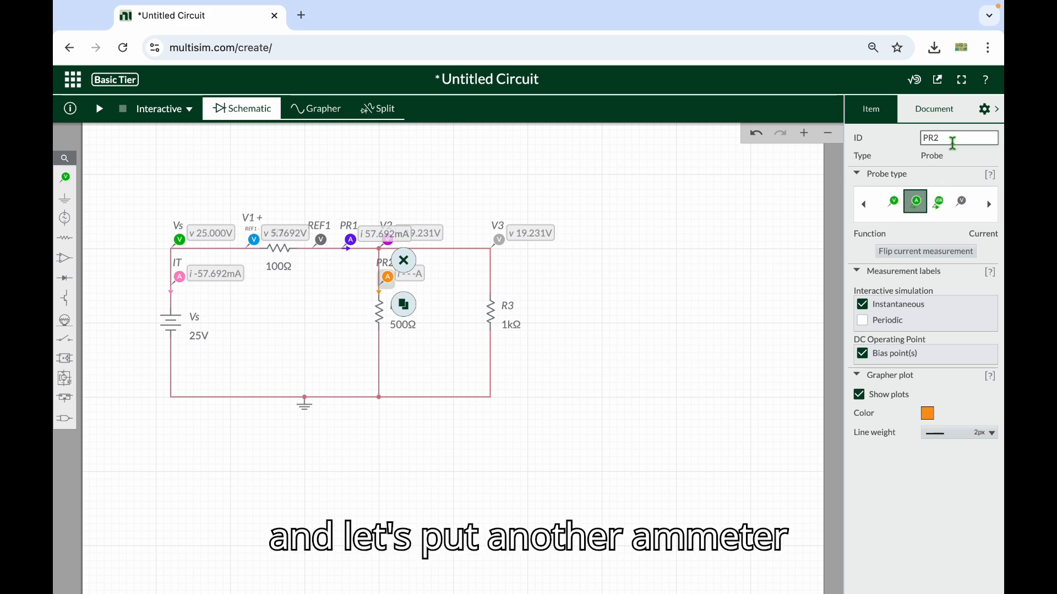
{"action": "type", "text": "I2"}
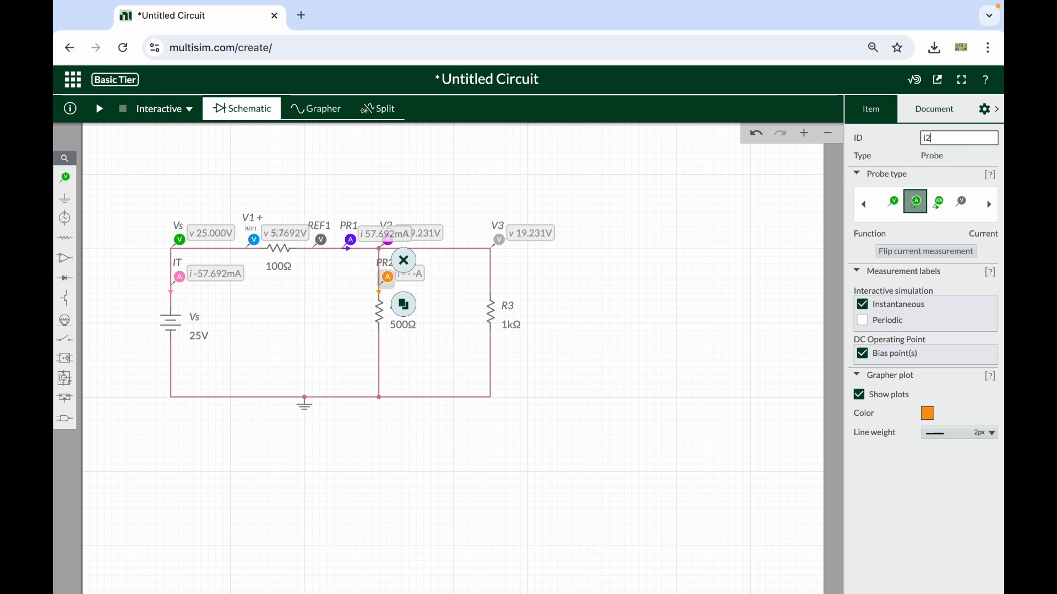
{"action": "key", "text": "Return"}
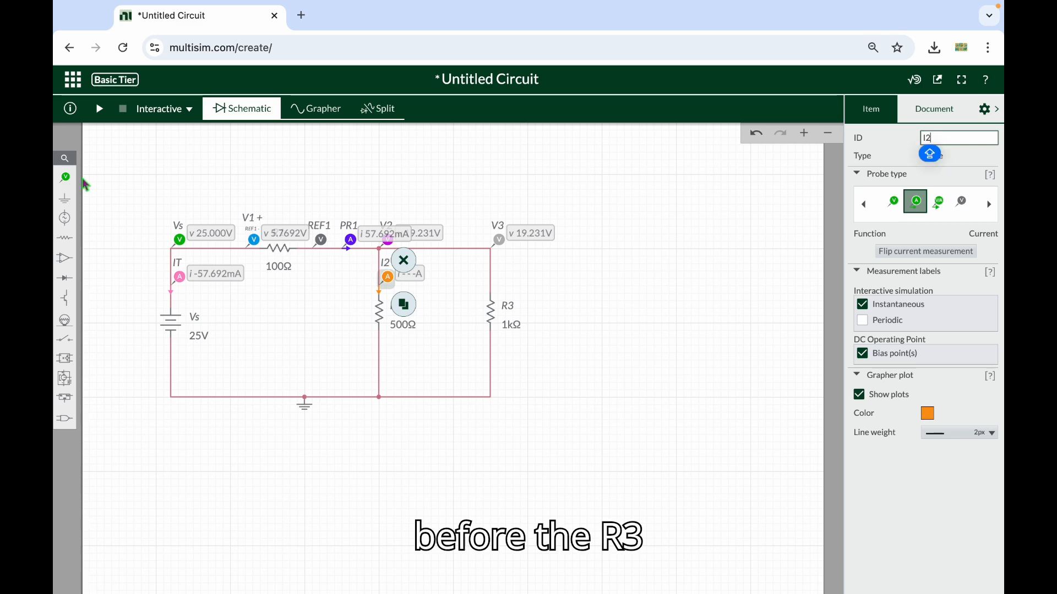
Place a current probe on the branch wire just above R3
{"action": "left_click", "coordinate": [65, 180]}
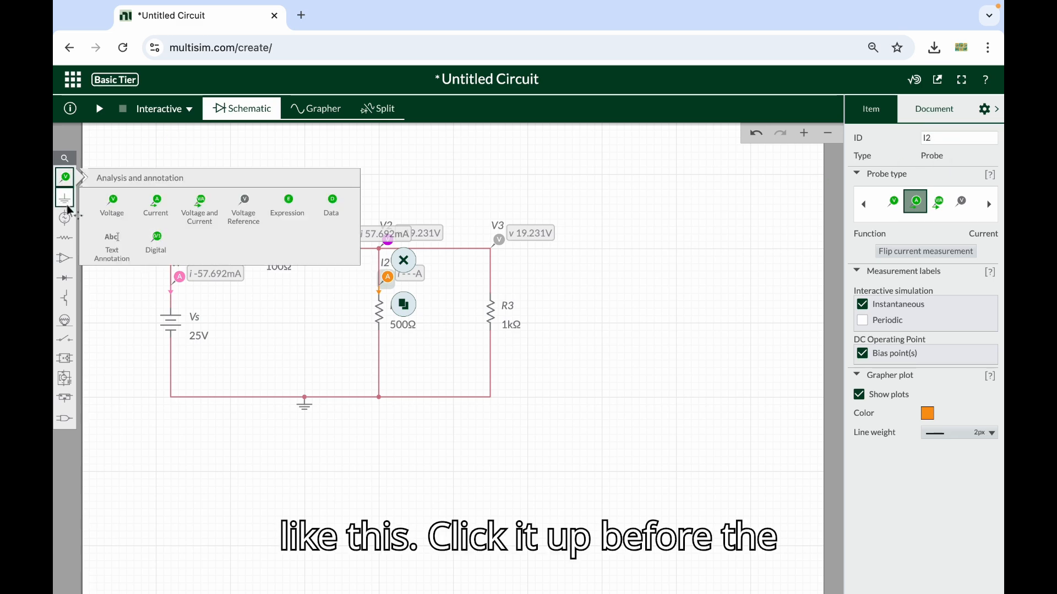
{"action": "left_click", "coordinate": [155, 204]}
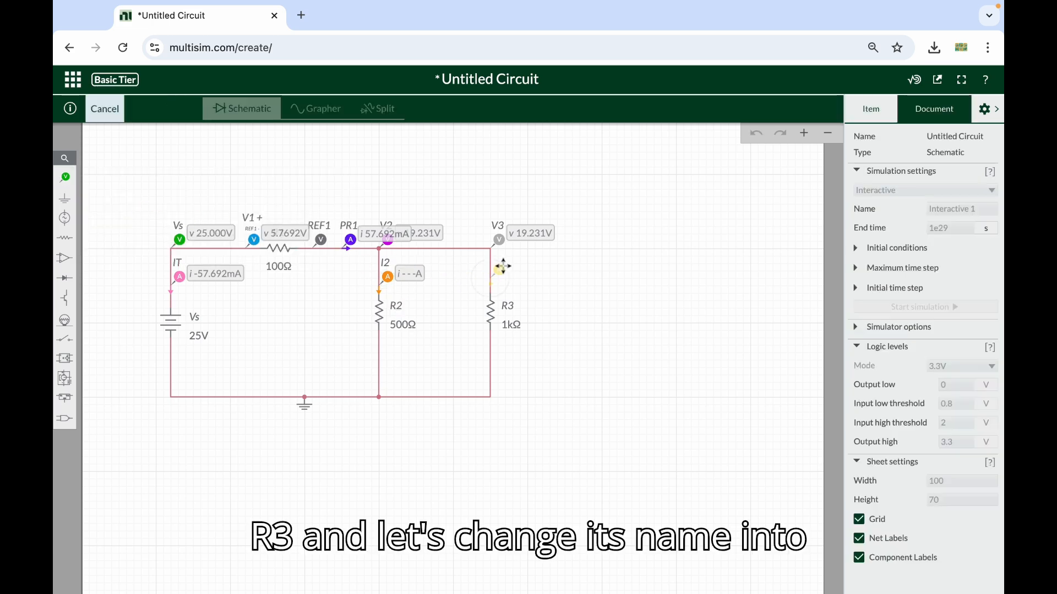
{"action": "left_click", "coordinate": [502, 268]}
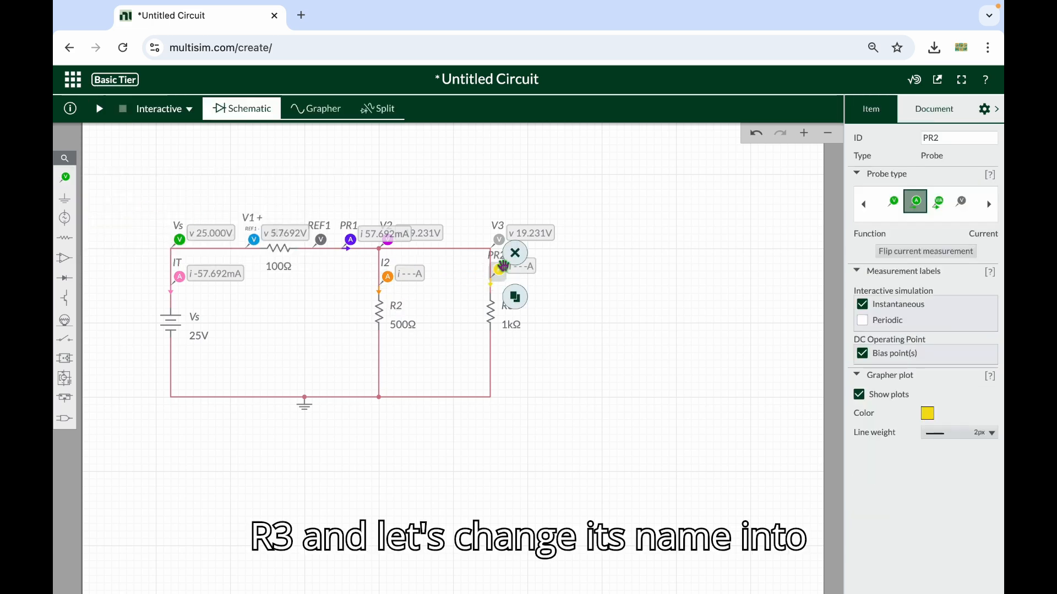
{"action": "left_click", "coordinate": [608, 313]}
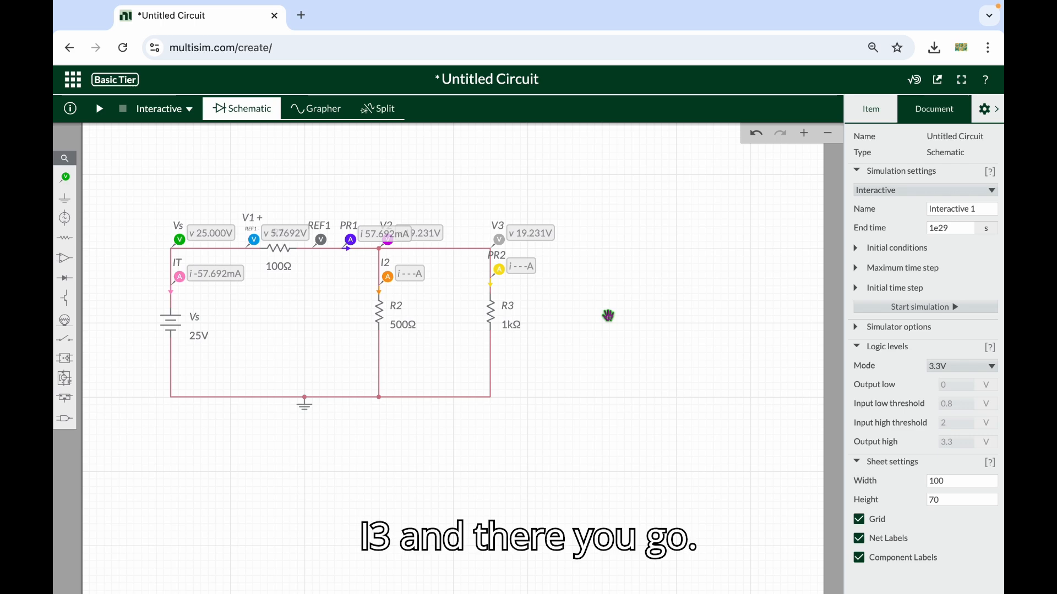
Rename the current probe above R3 as I3
{"action": "left_click", "coordinate": [496, 270]}
{"action": "left_click", "coordinate": [968, 139]}
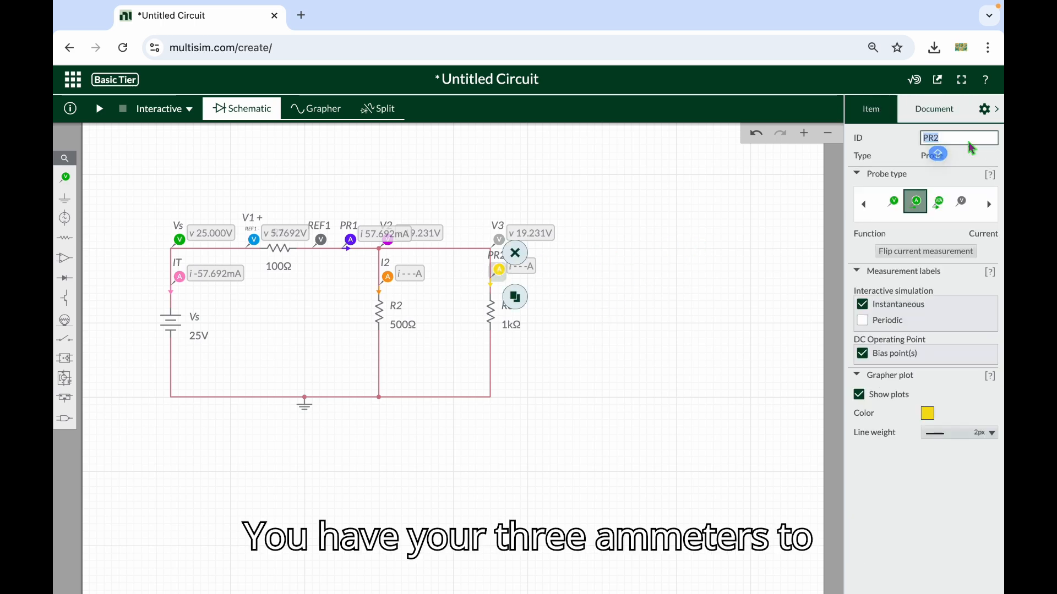
{"action": "type", "text": "I3"}
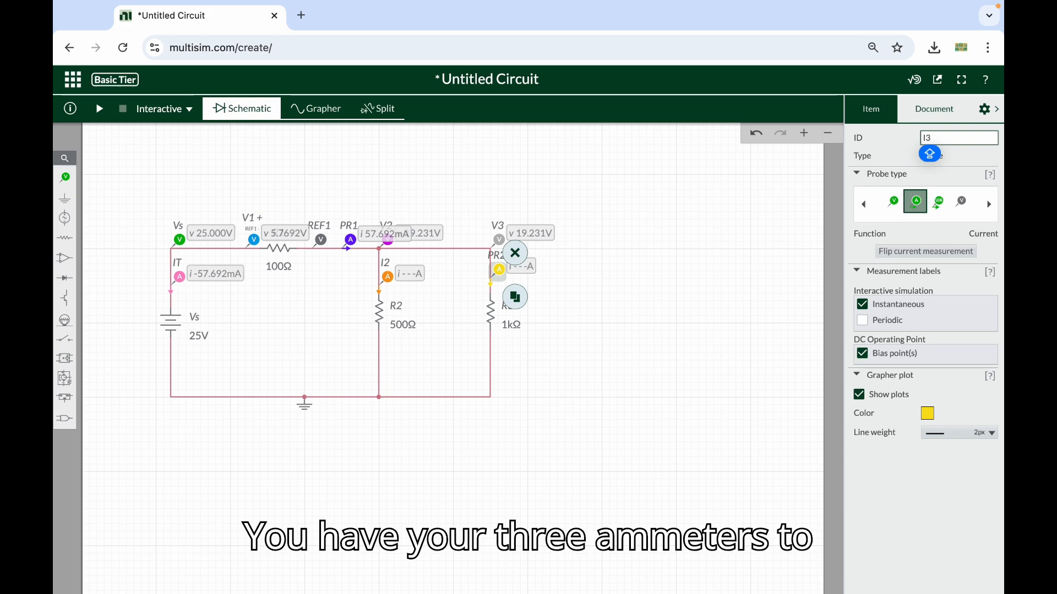
{"action": "key", "text": "Return"}
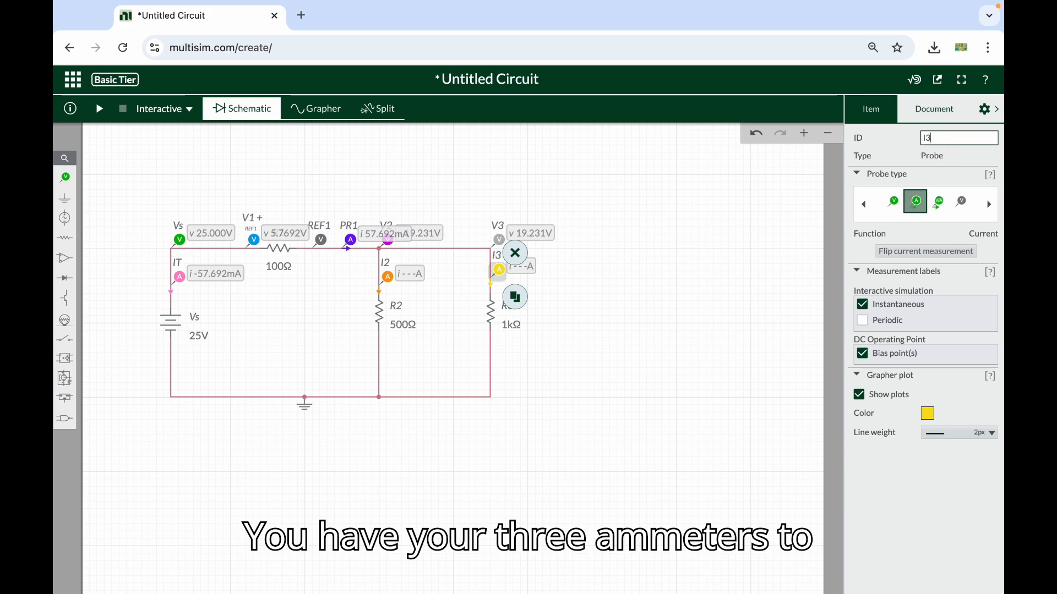
{"action": "left_click", "coordinate": [669, 289]}
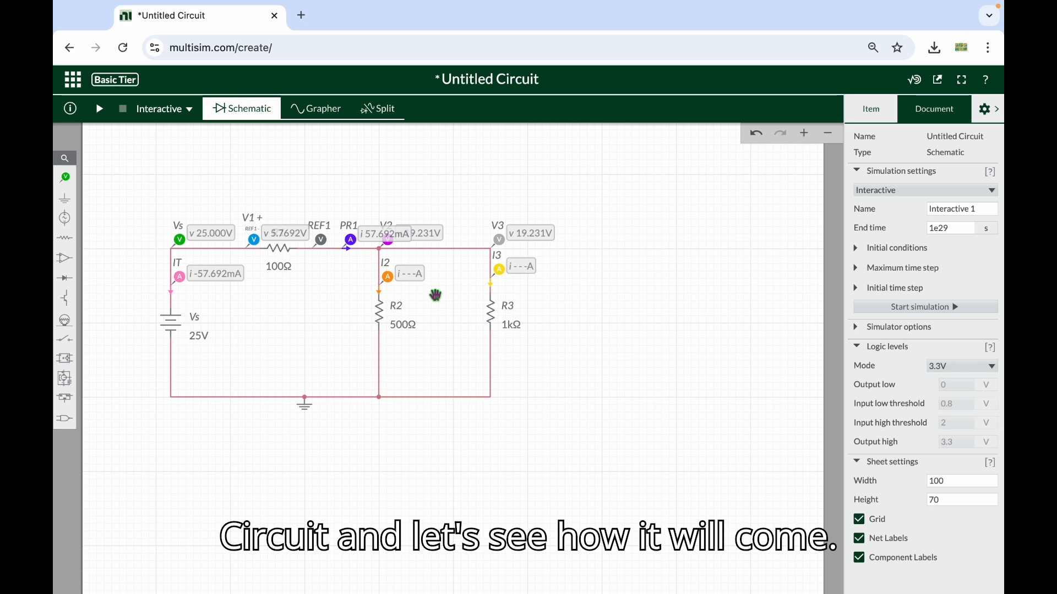
Run the interactive simulation to read the branch currents at I2 and I3 alongside the total current, and stop it after reading
{"action": "left_click", "coordinate": [99, 110]}
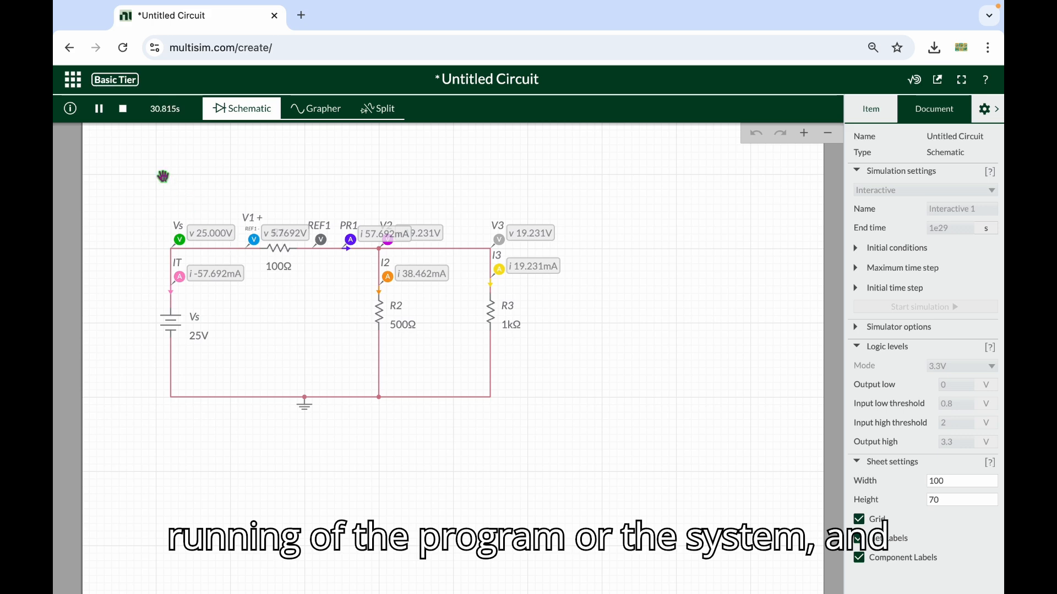
{"action": "left_click", "coordinate": [124, 109]}
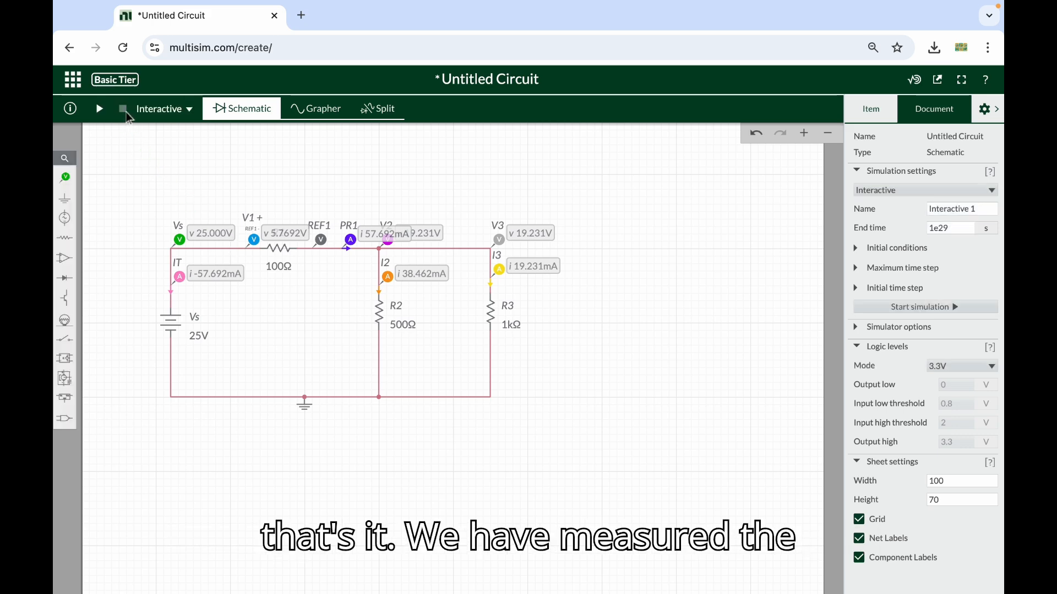